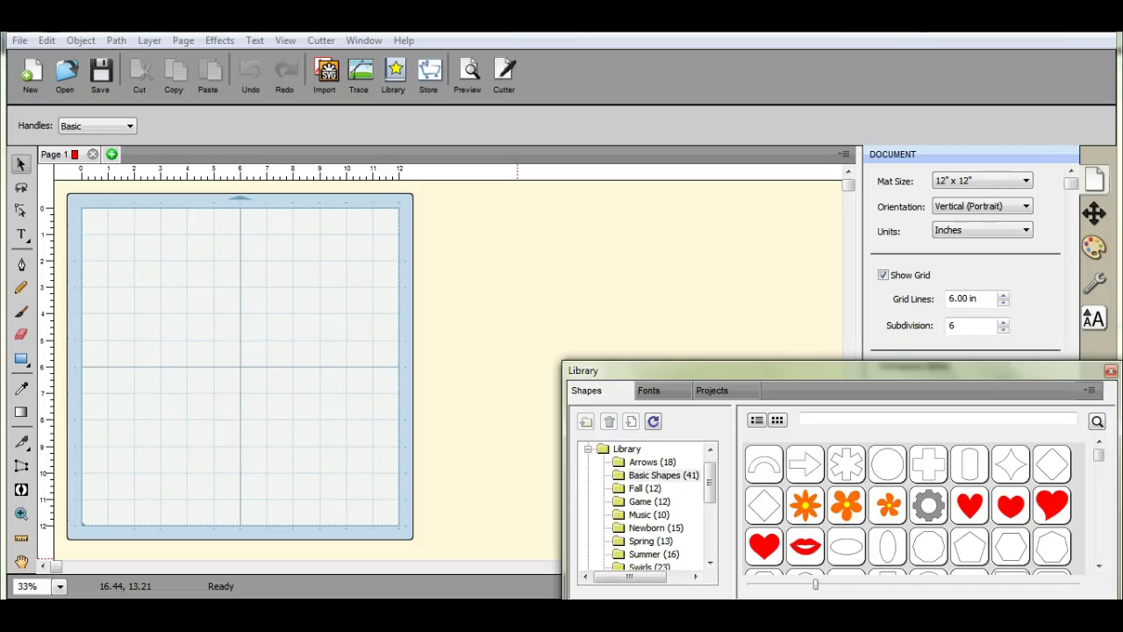
Switch to the Downloads folder in Windows Explorer and examine the extraction options offered for KittyTrio.zip.
mouse_move(277, 614)
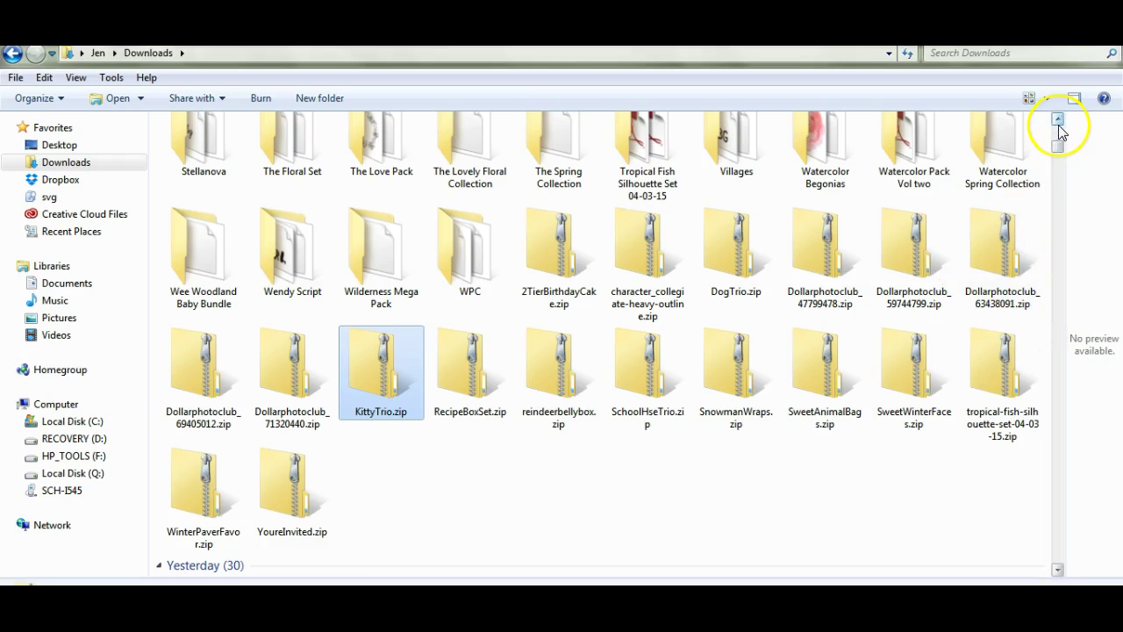
click(1058, 121)
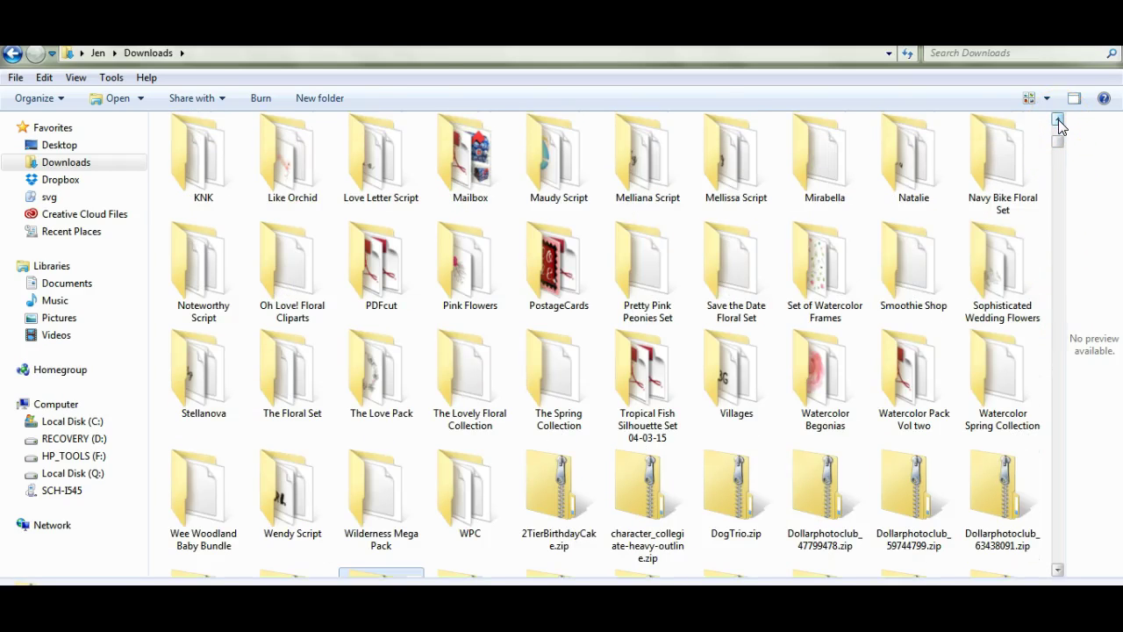
click(1058, 571)
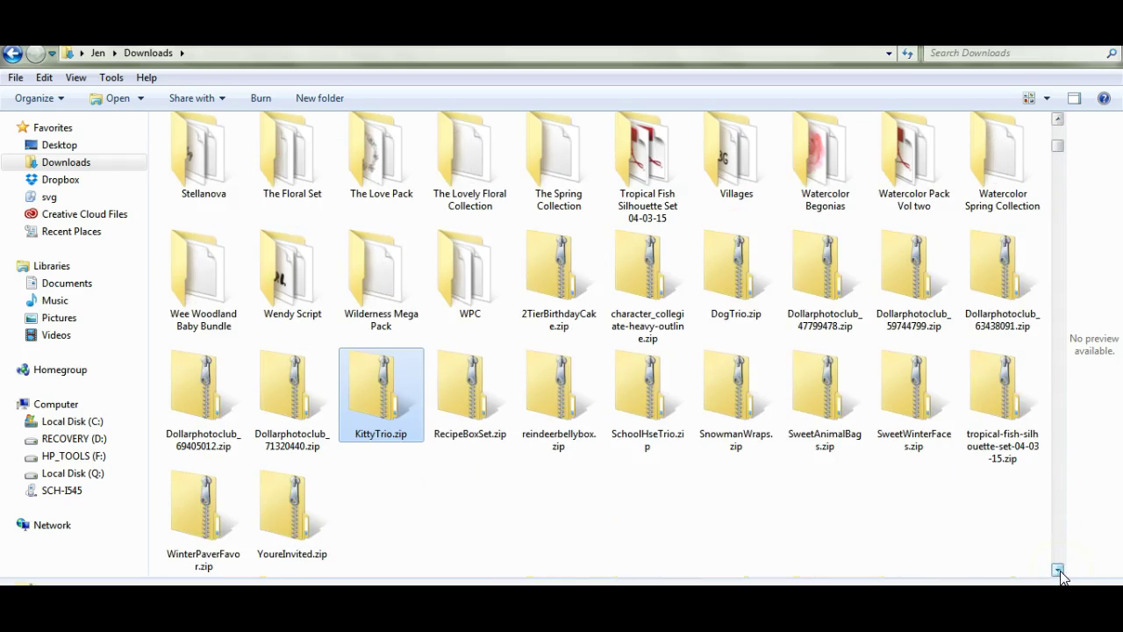
right_click(391, 398)
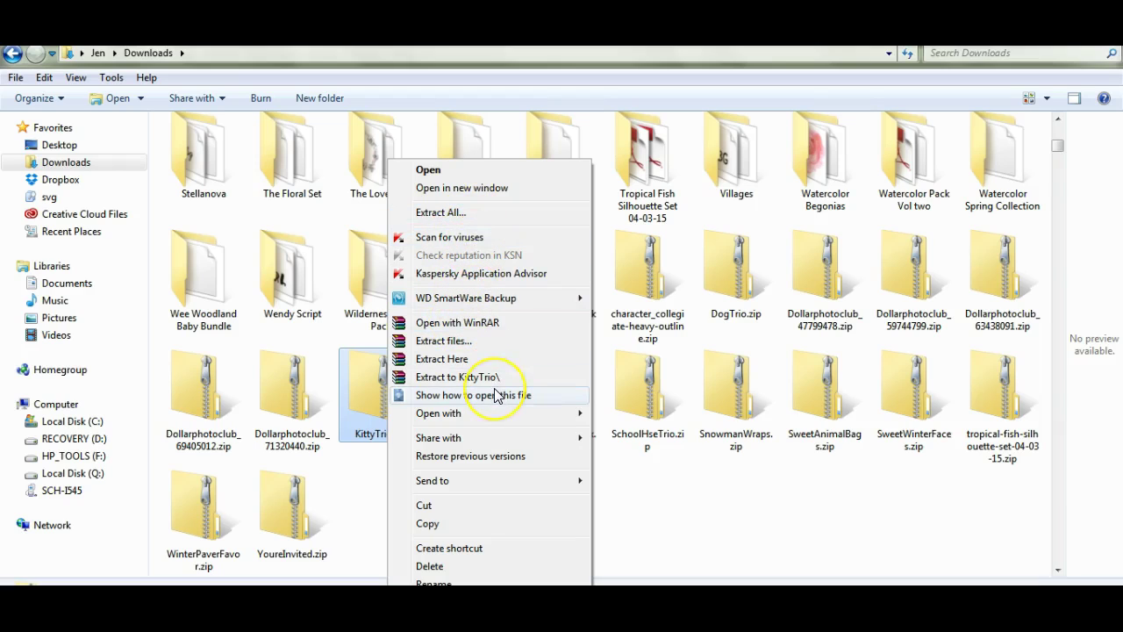
click(489, 222)
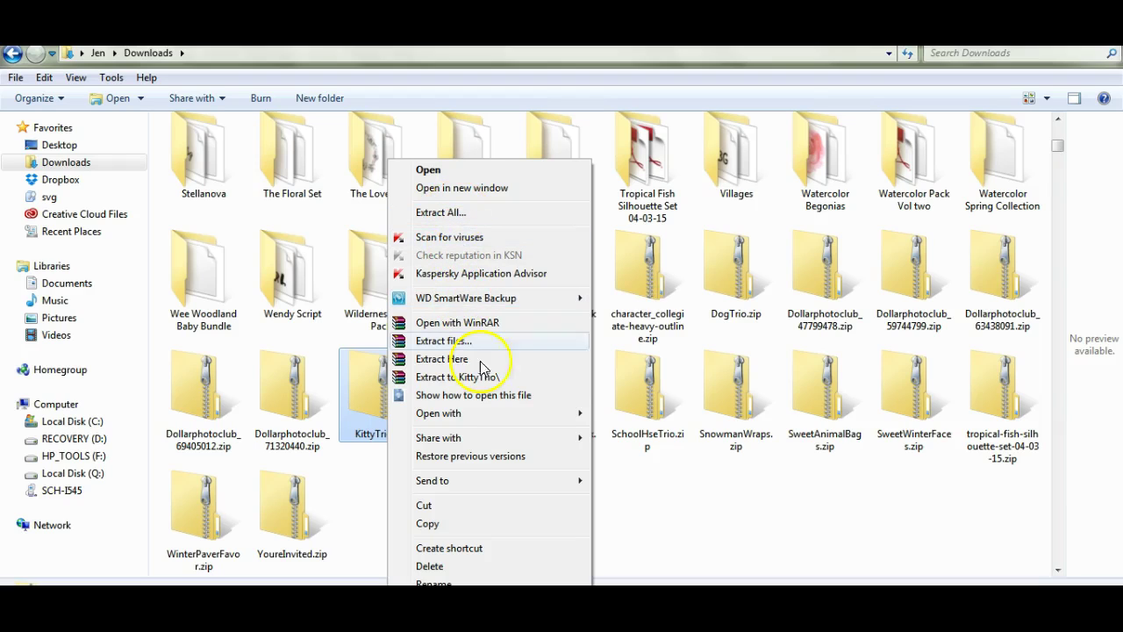
mouse_move(436, 417)
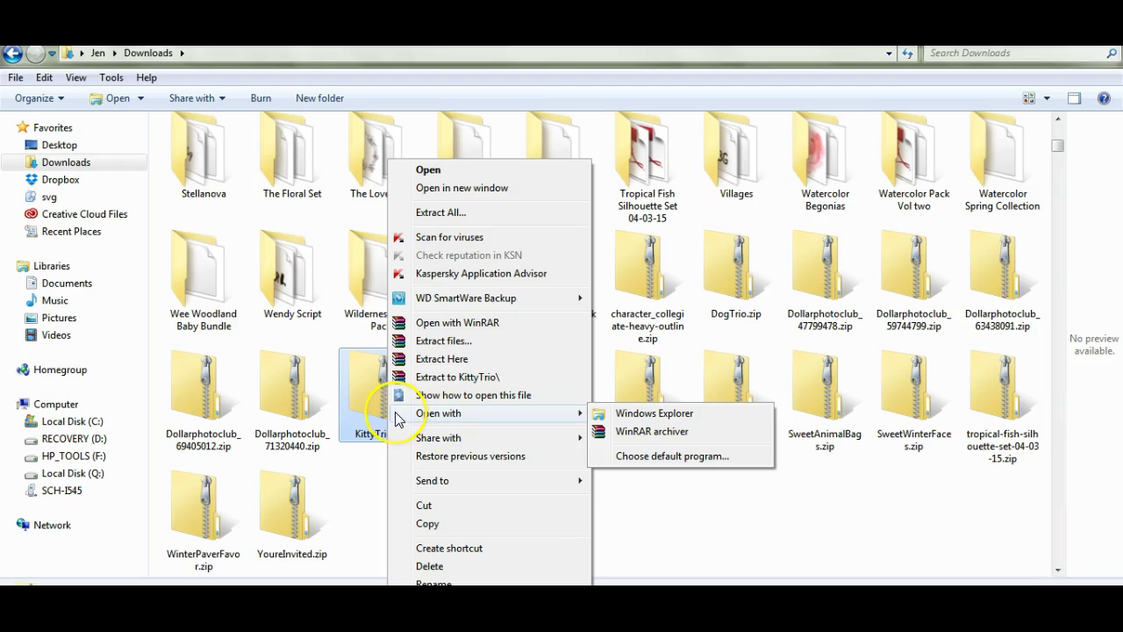
right_click(364, 392)
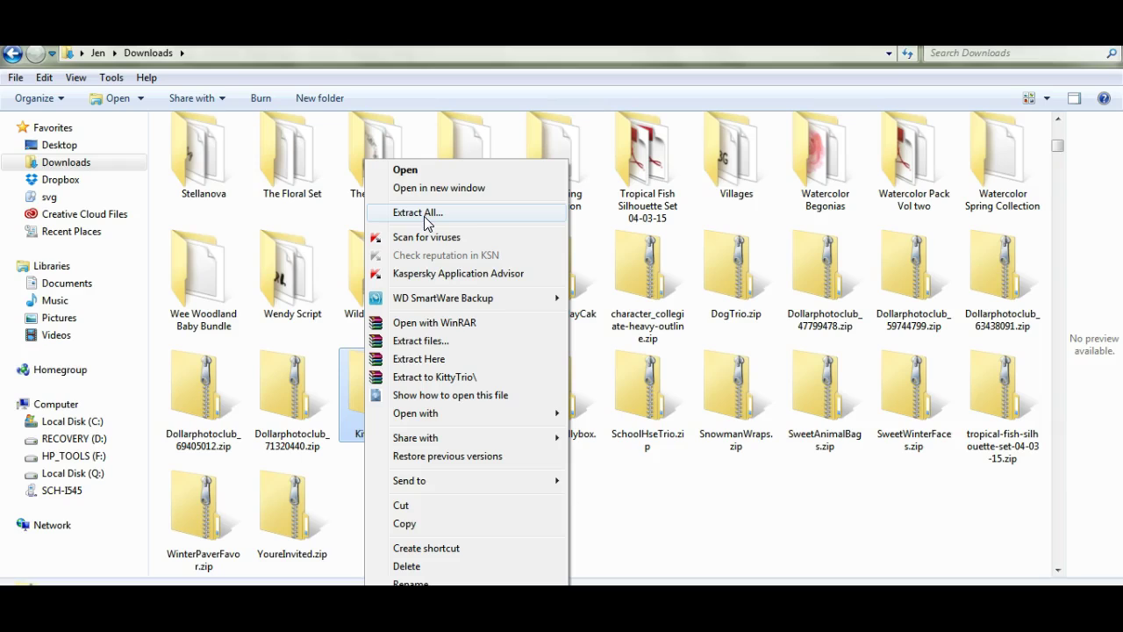
click(438, 379)
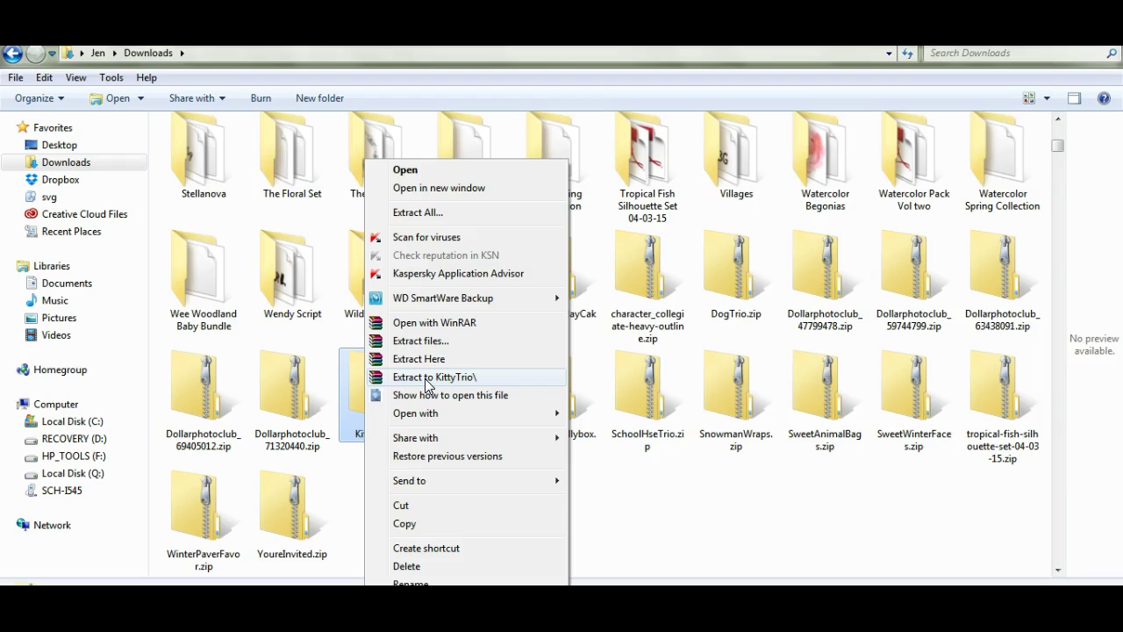
click(458, 377)
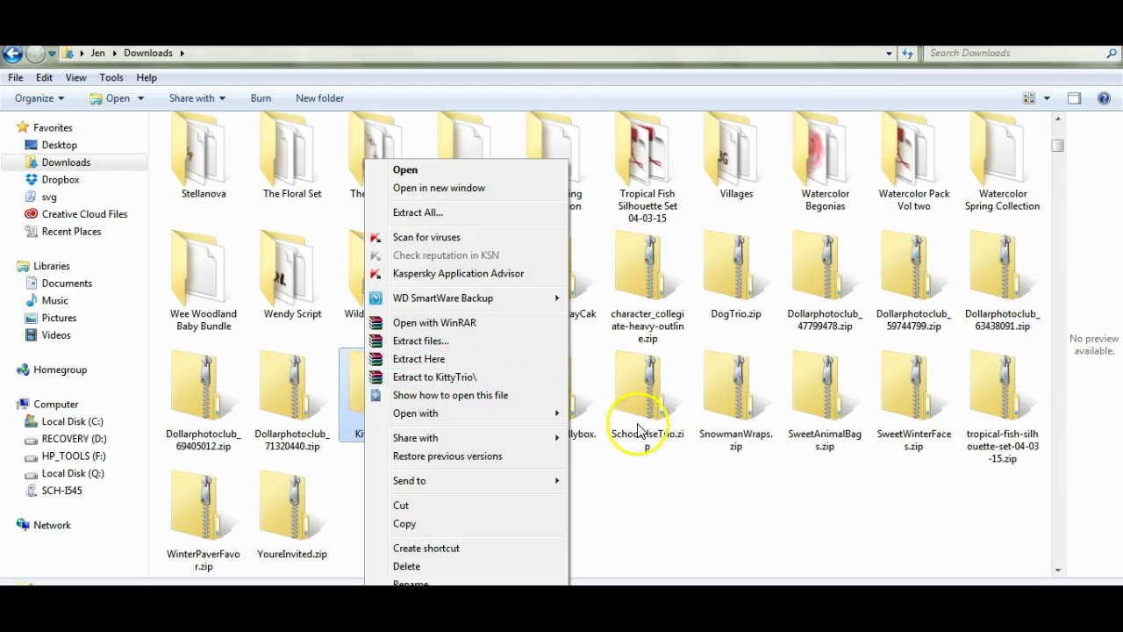
Extract SchoolHseTrio.zip into its own SchoolHseTrio folder within Downloads and check the extracted folder.
click(639, 423)
right_click(639, 402)
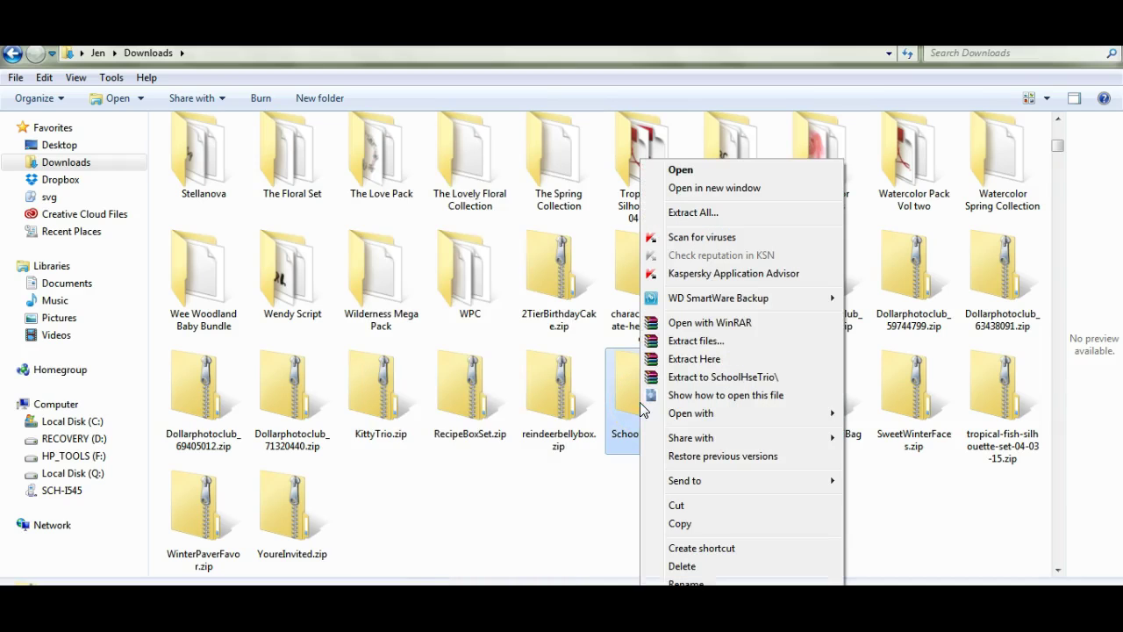
click(727, 386)
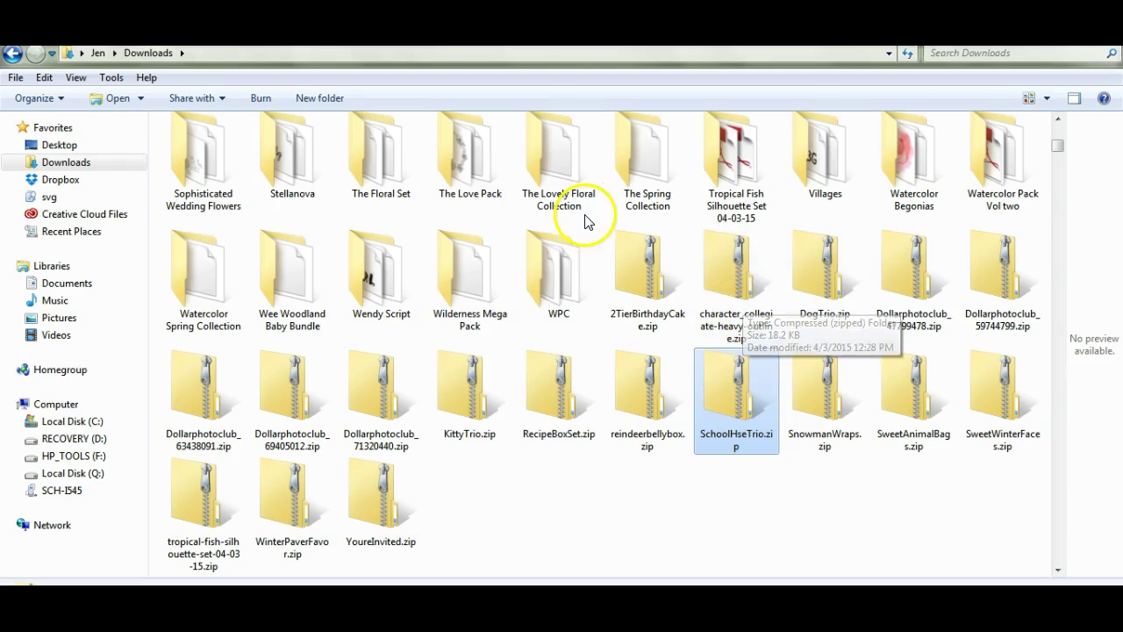
click(1058, 119)
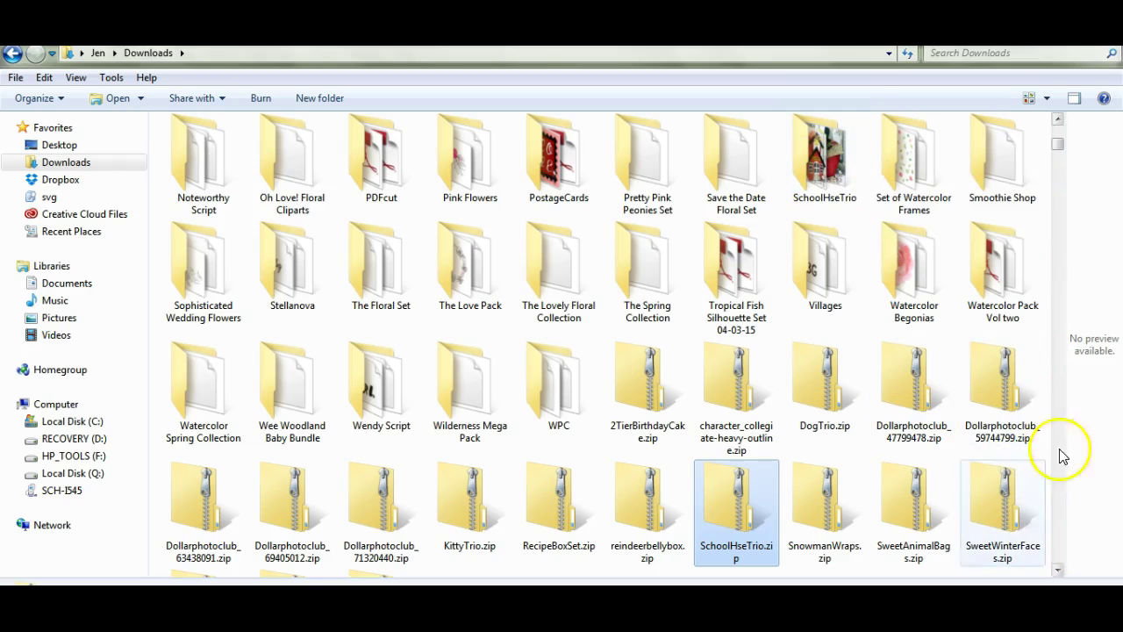
Examine the extraction options for a row of selected zip archives, and those for SnowmanWraps.zip alone, without extracting anything.
click(1058, 571)
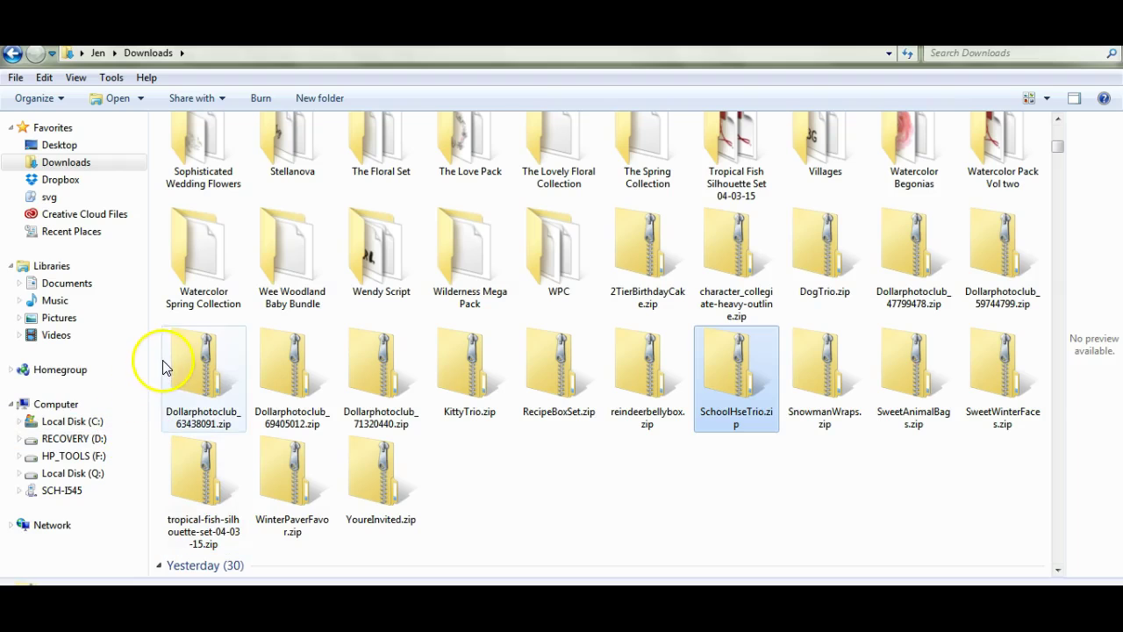
drag(159, 364, 1029, 401)
right_click(1028, 401)
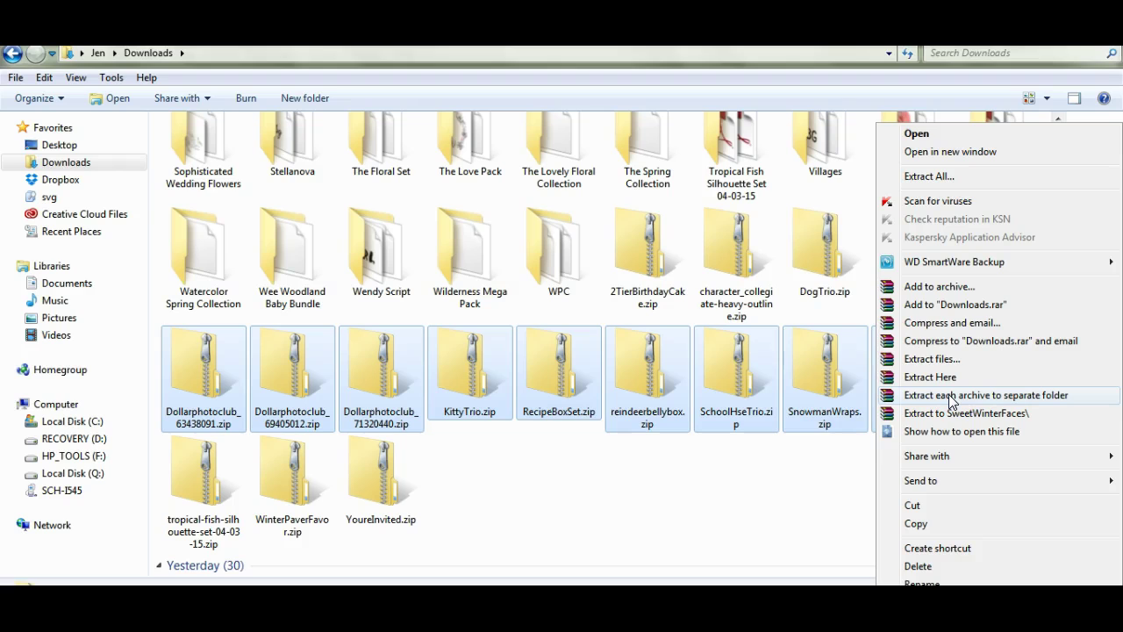
click(776, 533)
click(816, 382)
right_click(816, 382)
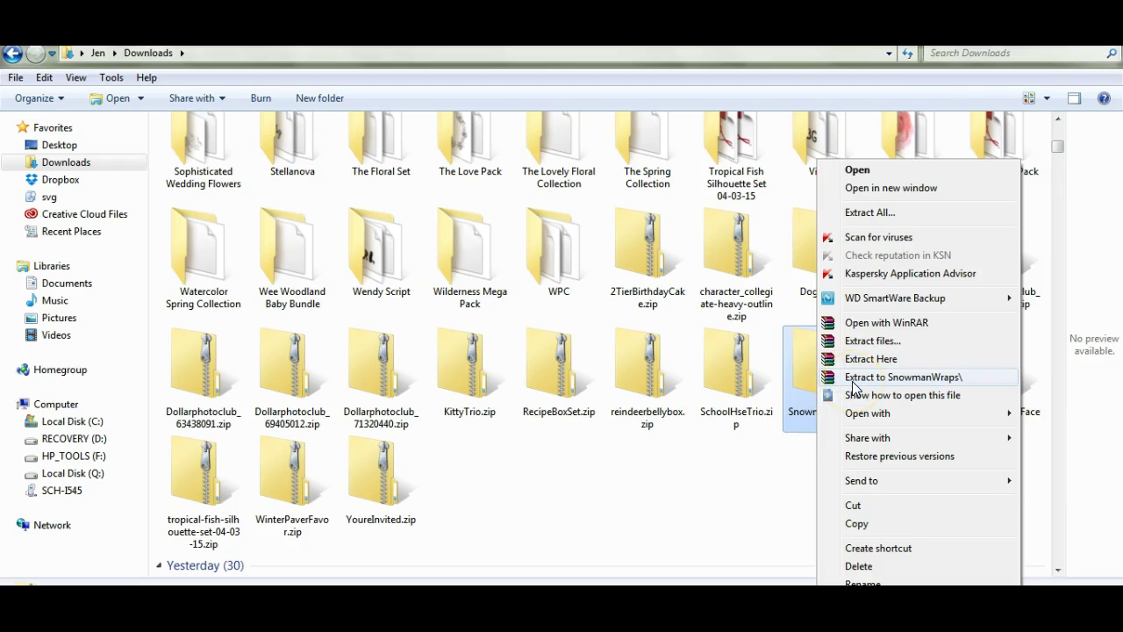
click(689, 474)
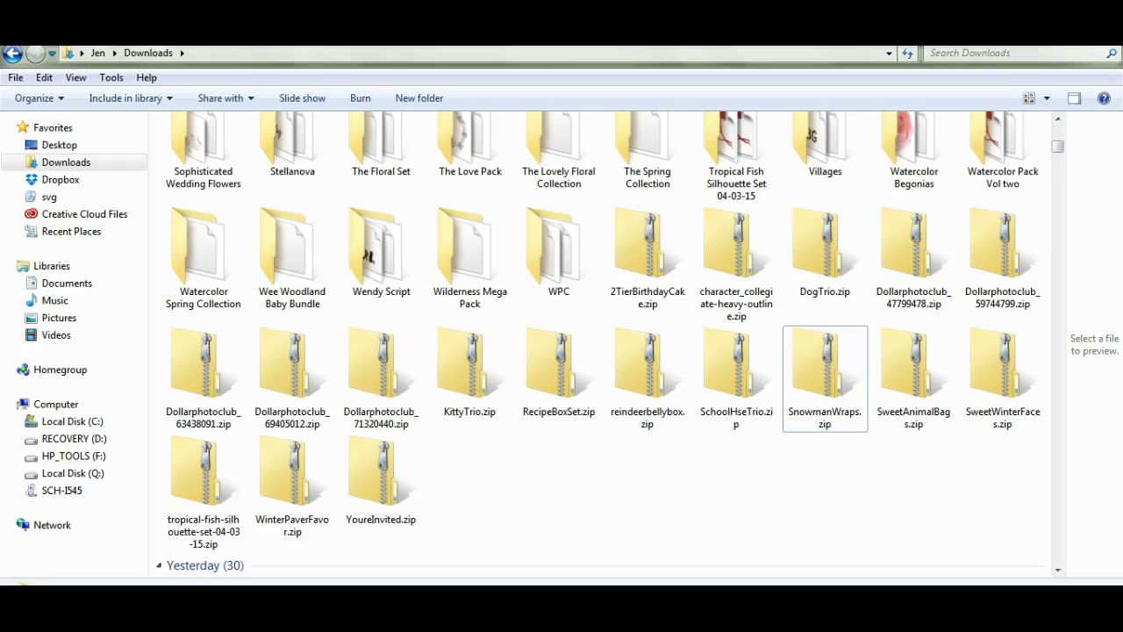
Return to the cutting design program and start an SVG import, browsing to the user's Downloads folder.
click(1059, 119)
click(1058, 121)
click(1058, 120)
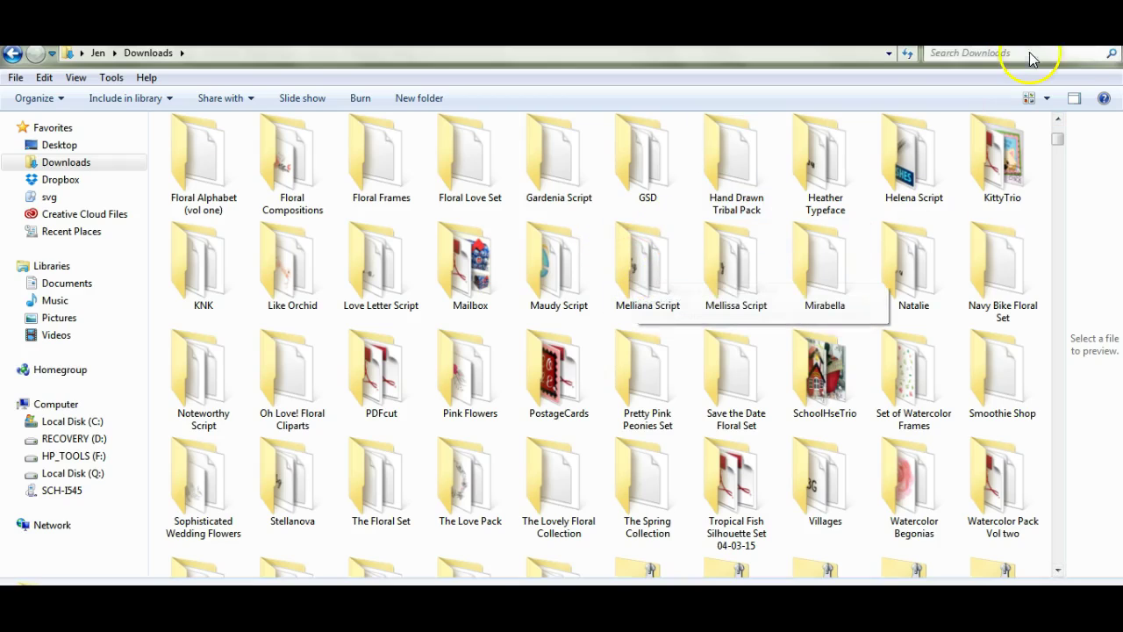
click(1111, 55)
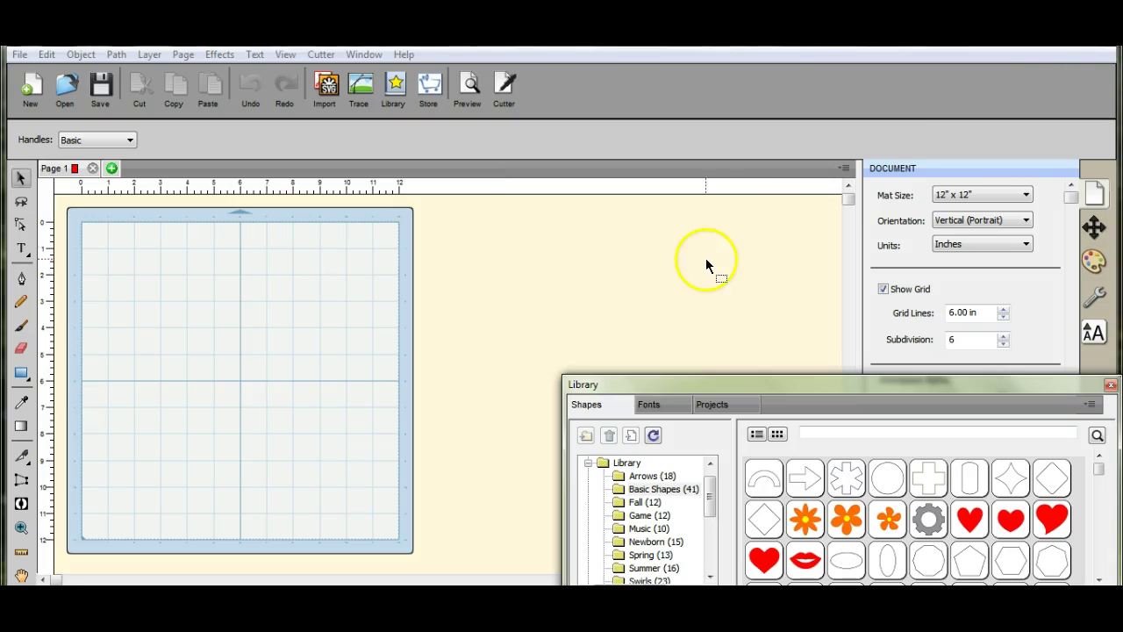
click(327, 85)
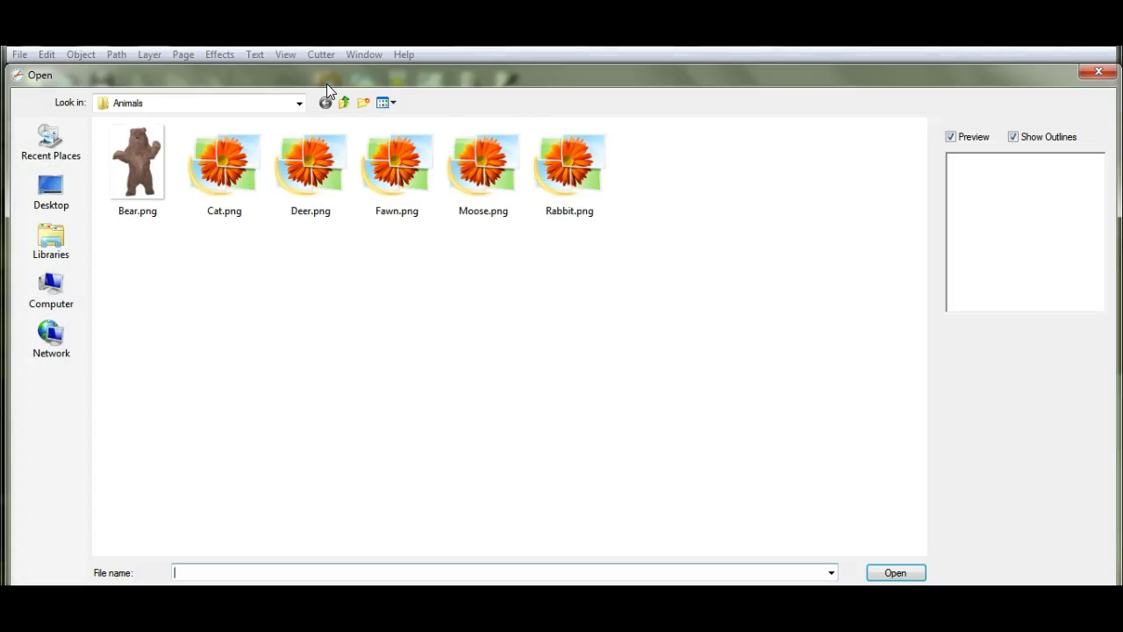
click(48, 204)
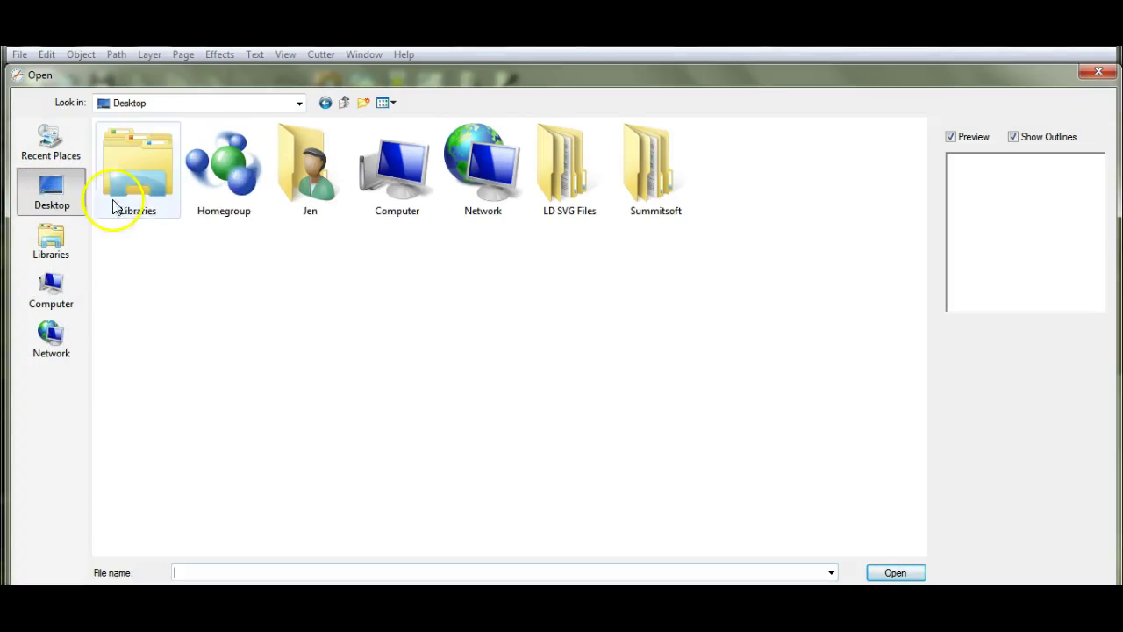
double_click(313, 170)
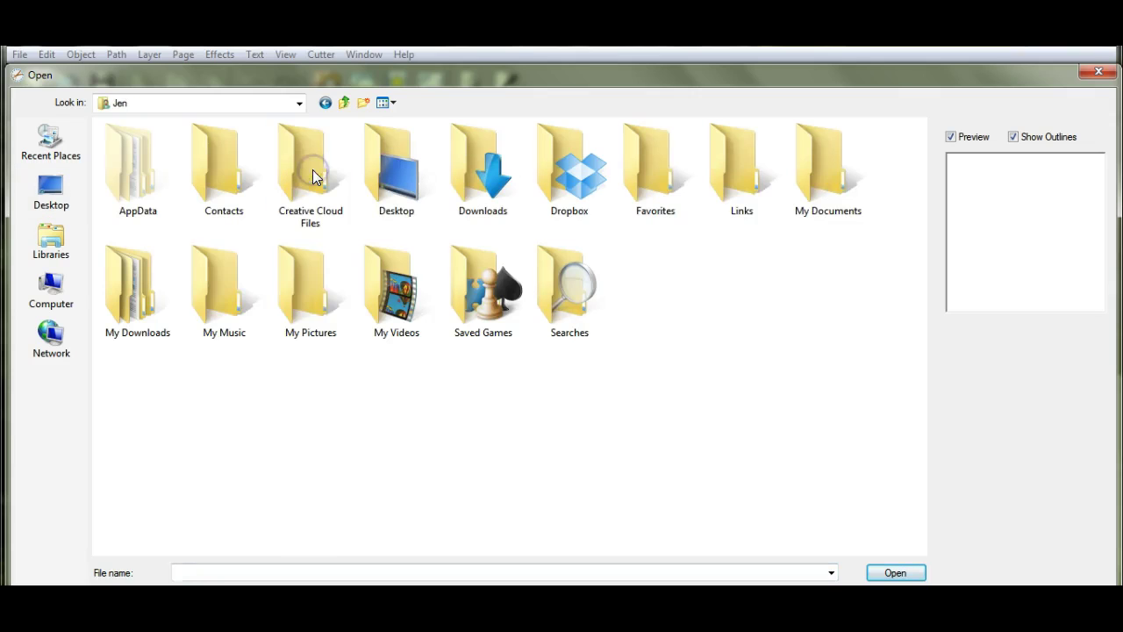
double_click(484, 182)
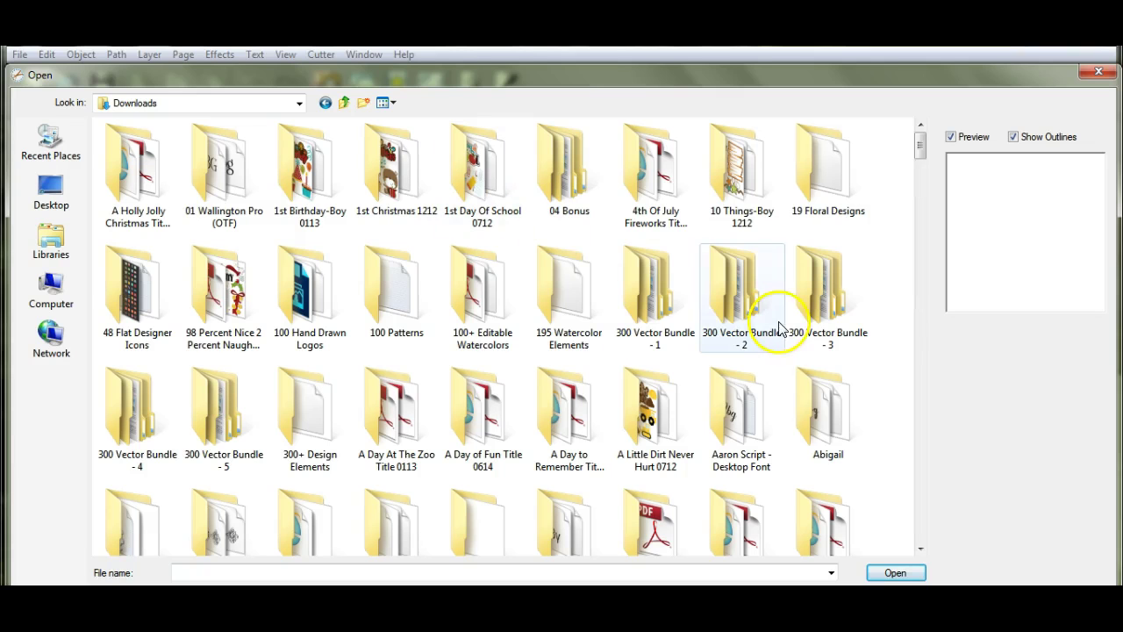
Import HeartTag.svg from the SVG subfolder of the KittyTrio folder onto the mat.
click(920, 545)
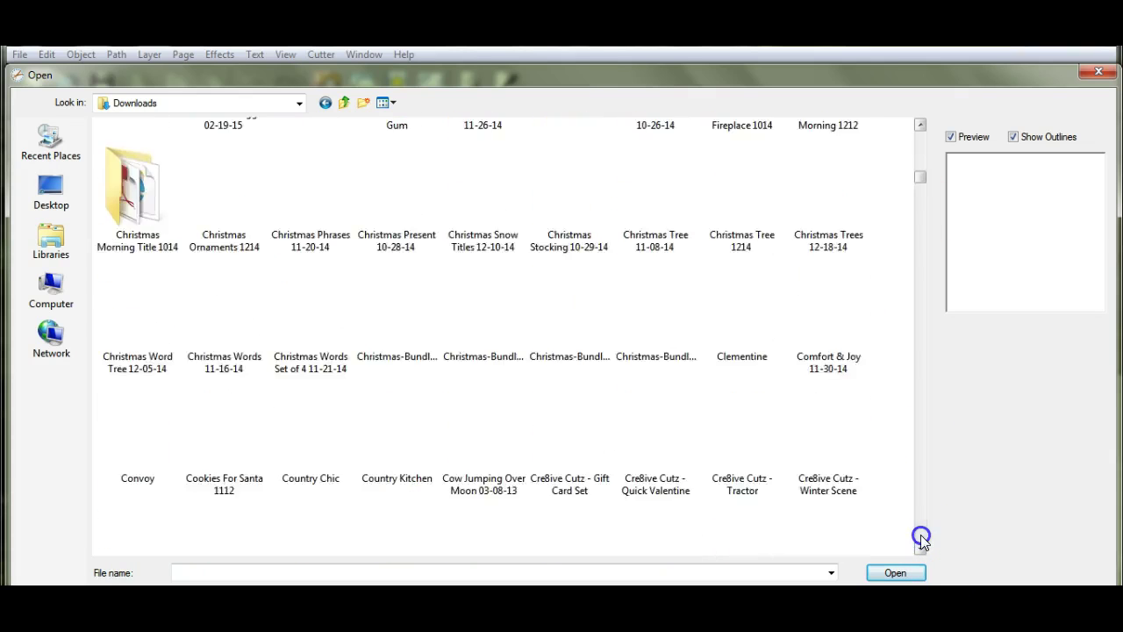
drag(921, 542, 923, 471)
click(920, 546)
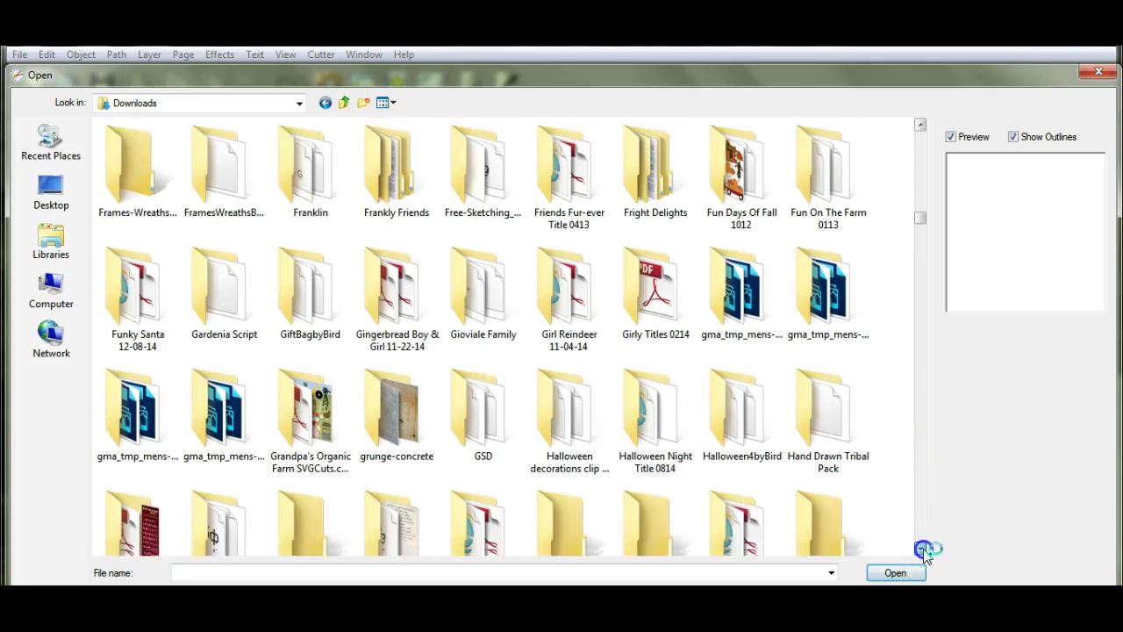
drag(923, 550, 923, 550)
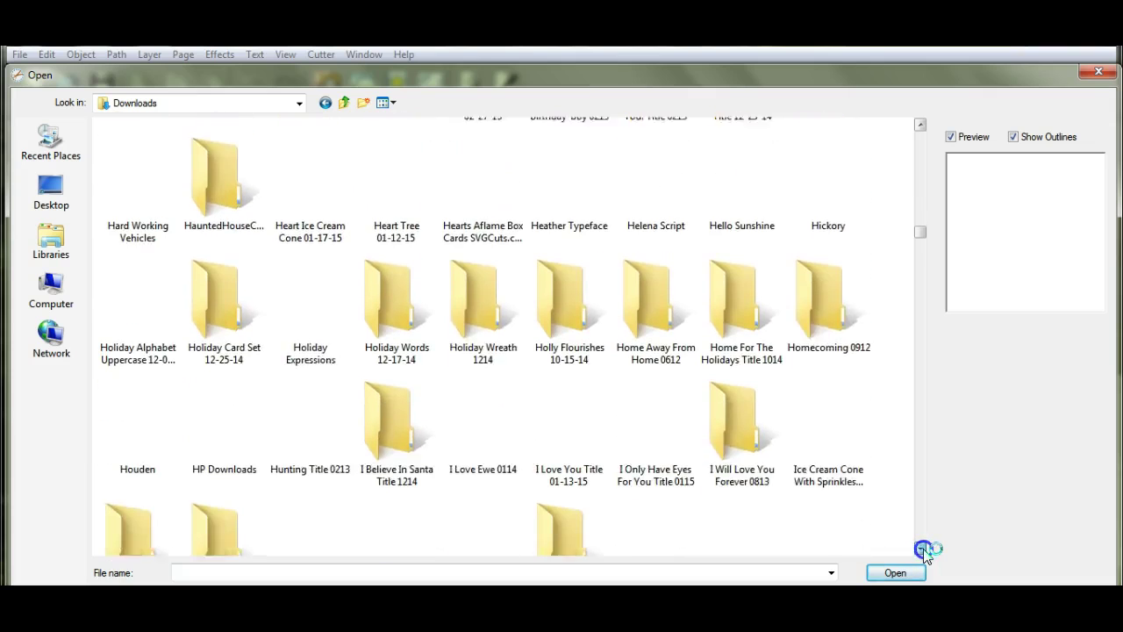
scroll(926, 553, down, 3)
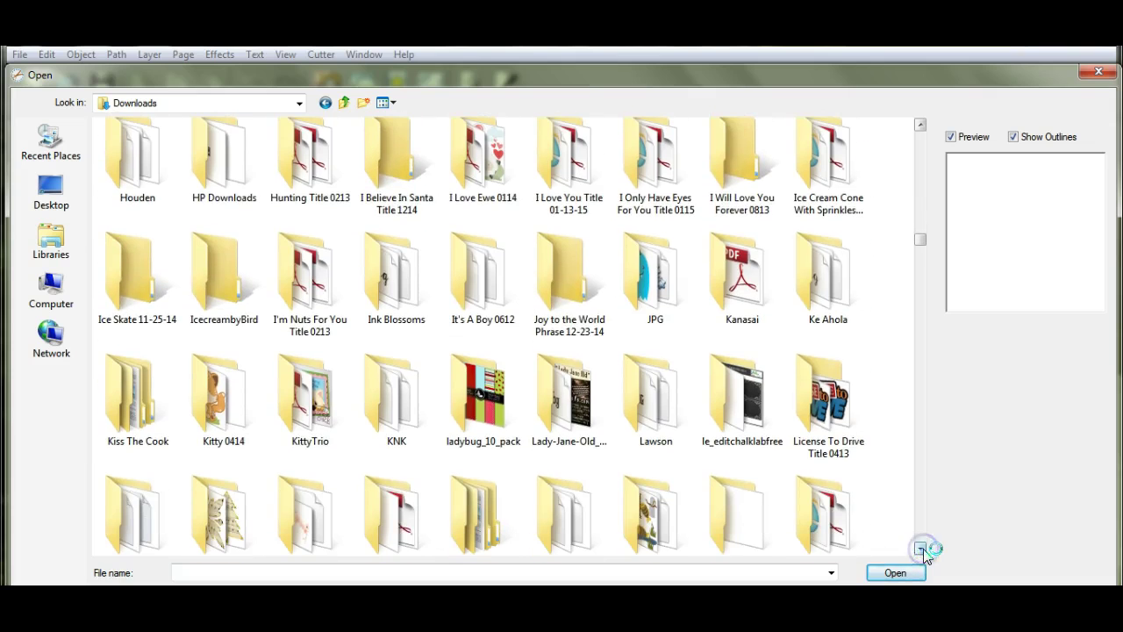
double_click(315, 414)
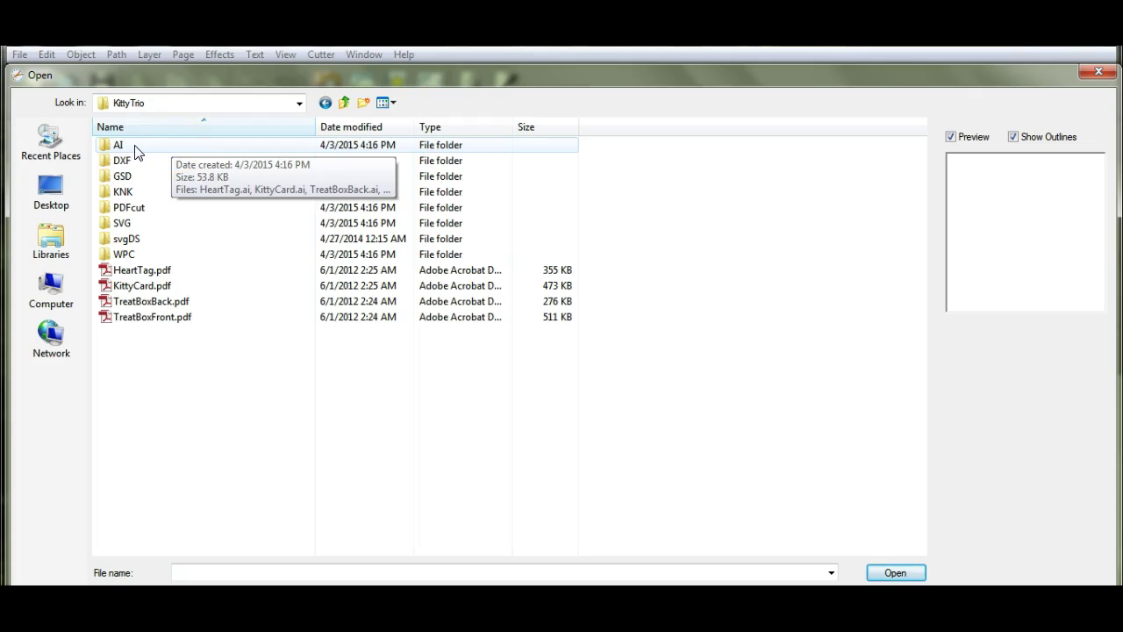
double_click(154, 226)
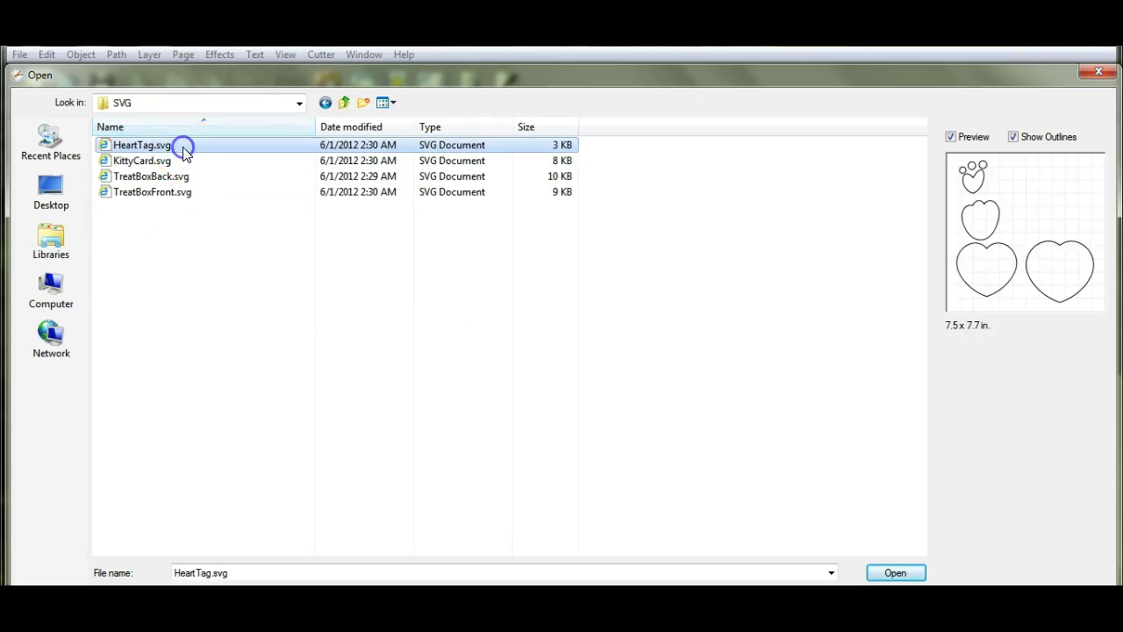
double_click(182, 146)
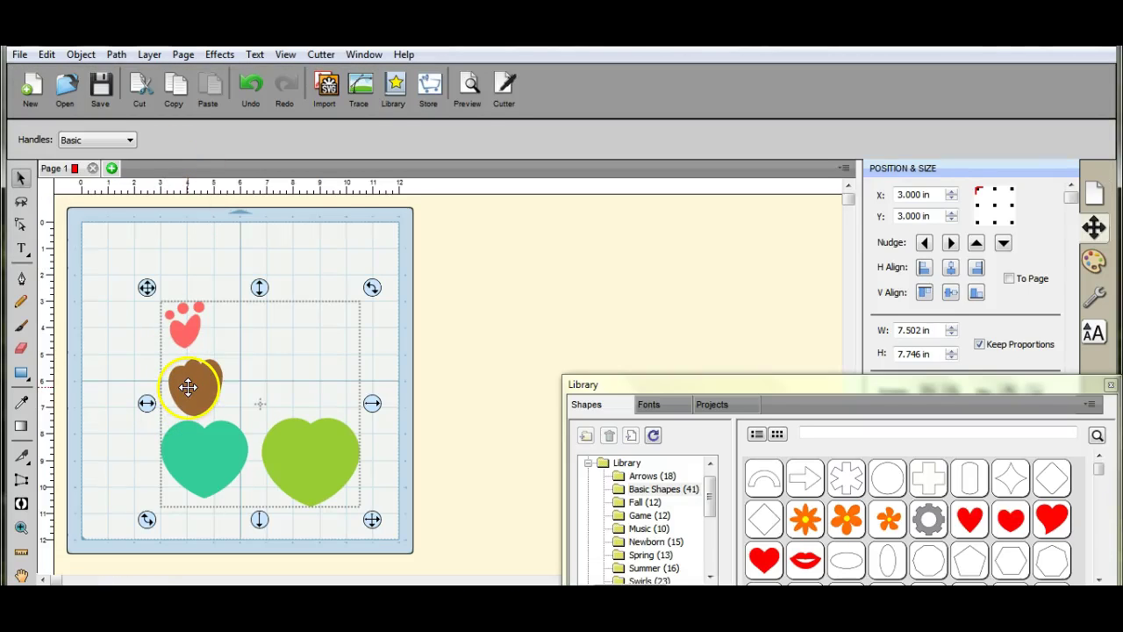
Import KittyCard.svg from the same SVG folder onto Page 1.
click(325, 95)
click(254, 162)
double_click(255, 162)
Move the kitty card shapes off the mat's right side and the heart tag shapes to its upper-left corner, about X 0.36 in, Y 0.32 in.
click(241, 452)
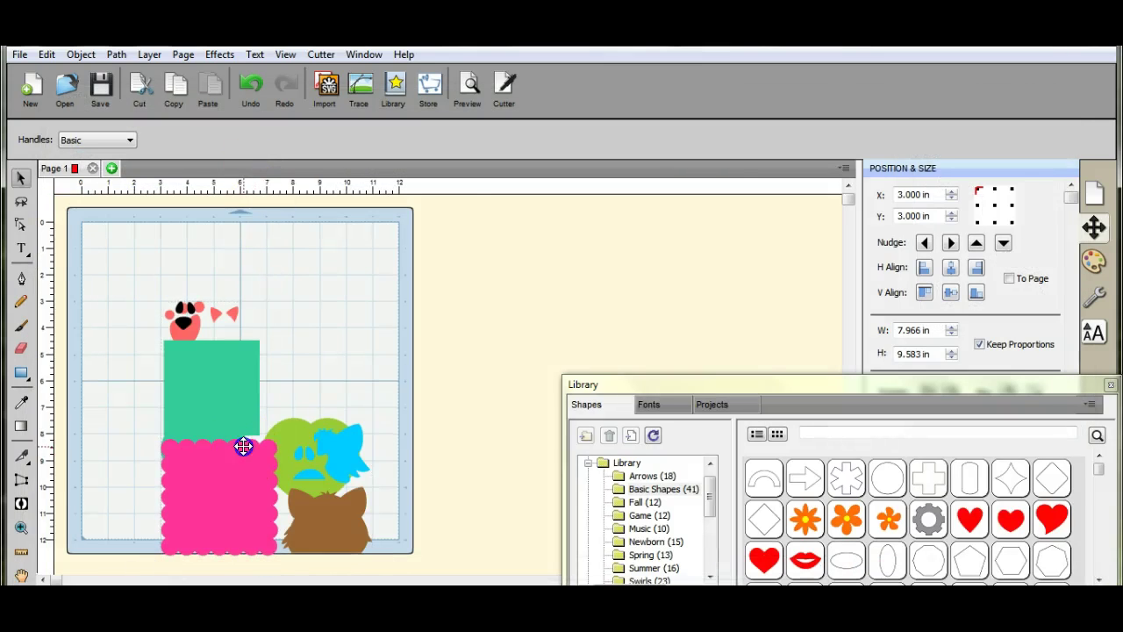
drag(243, 447, 471, 352)
click(283, 452)
drag(202, 429, 131, 355)
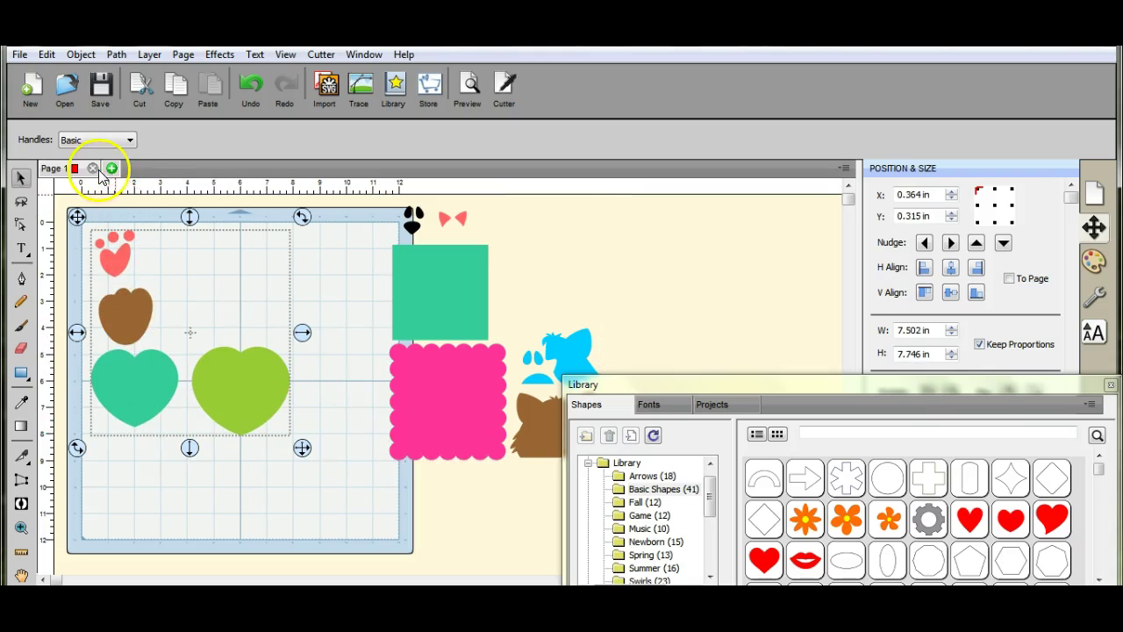
Add two pages to the document, Page 2 in green and Page 3 in blue.
click(111, 167)
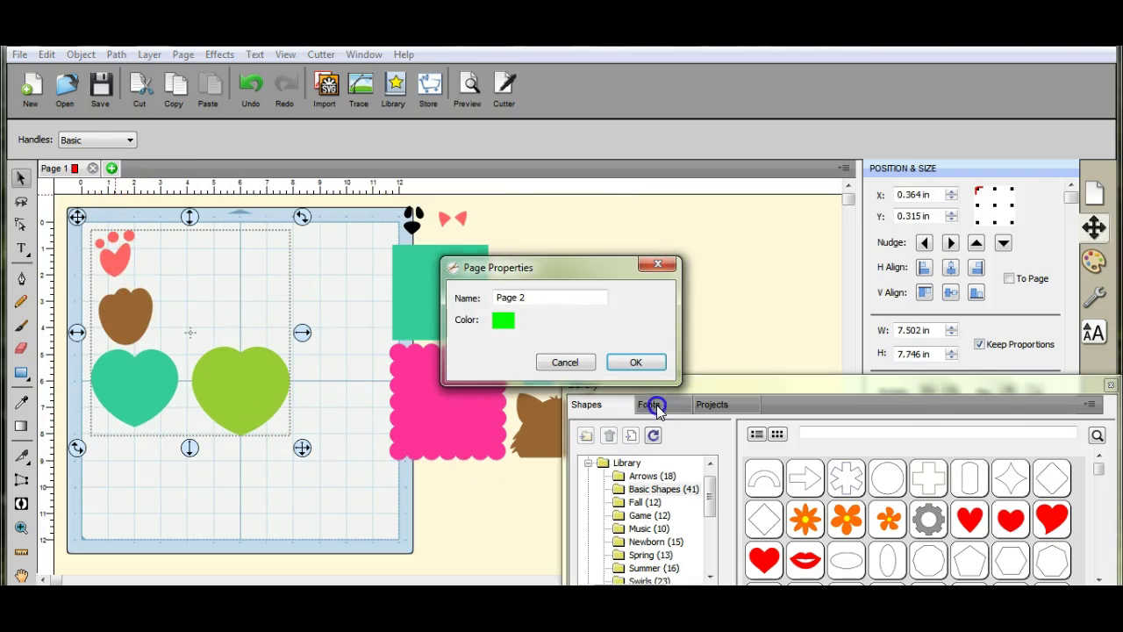
click(634, 364)
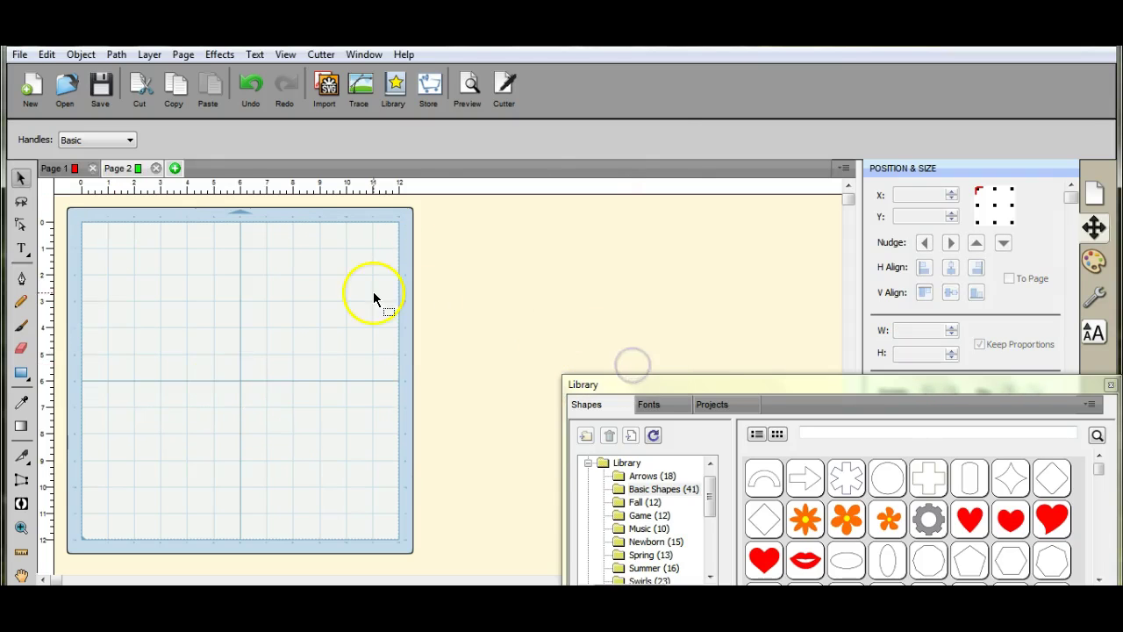
click(175, 169)
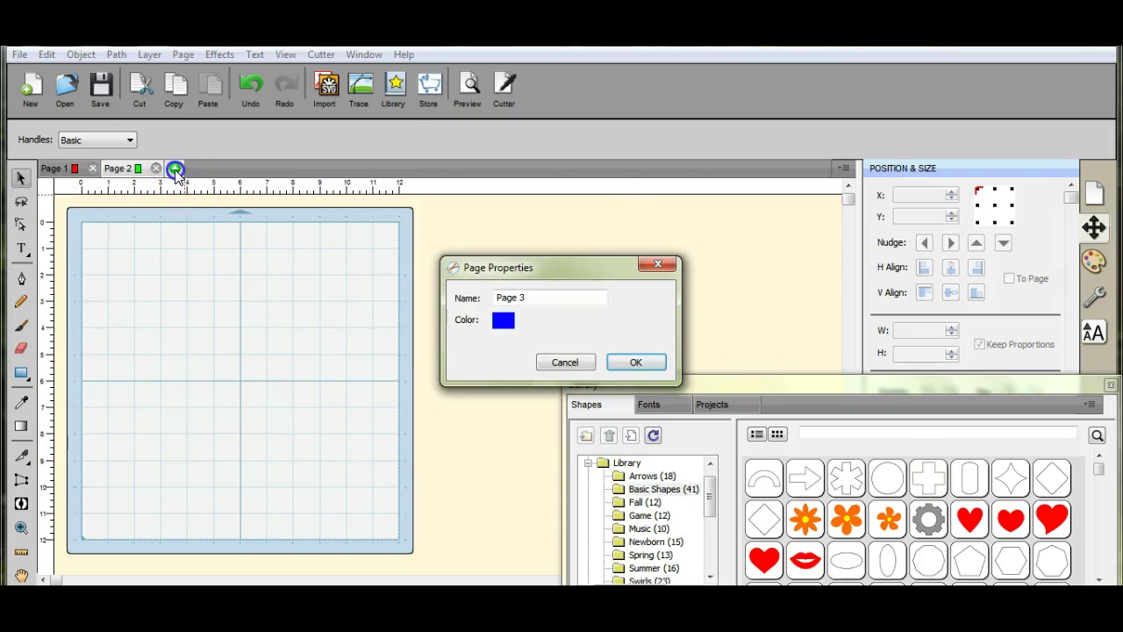
click(634, 364)
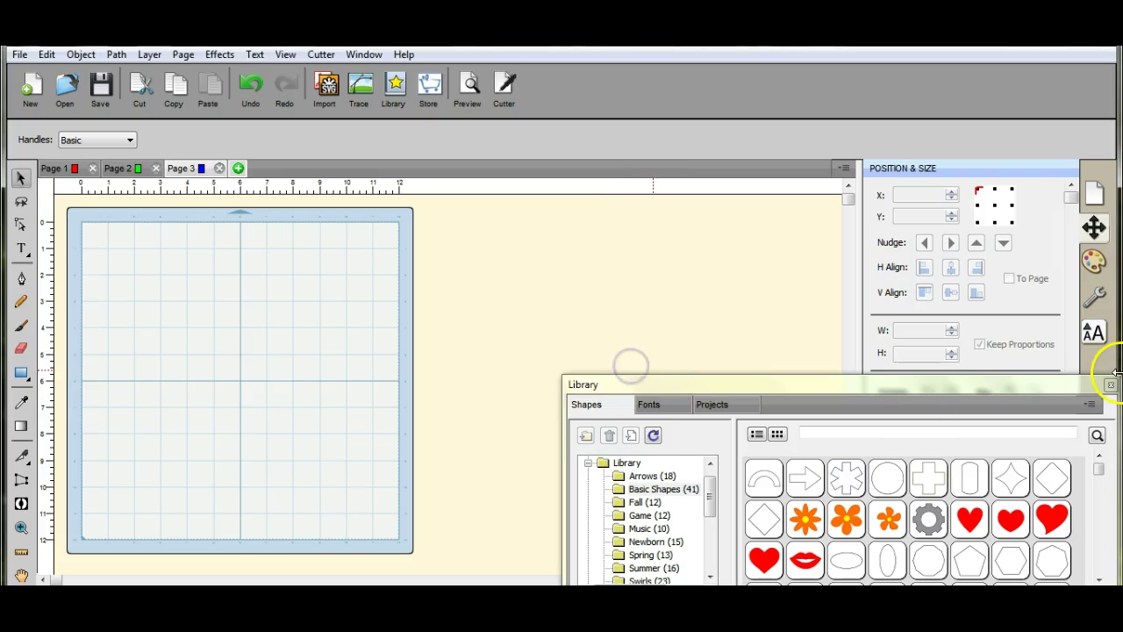
Close the library and send the KittyCard.svg layer from Page 1 to Page 2.
click(1111, 386)
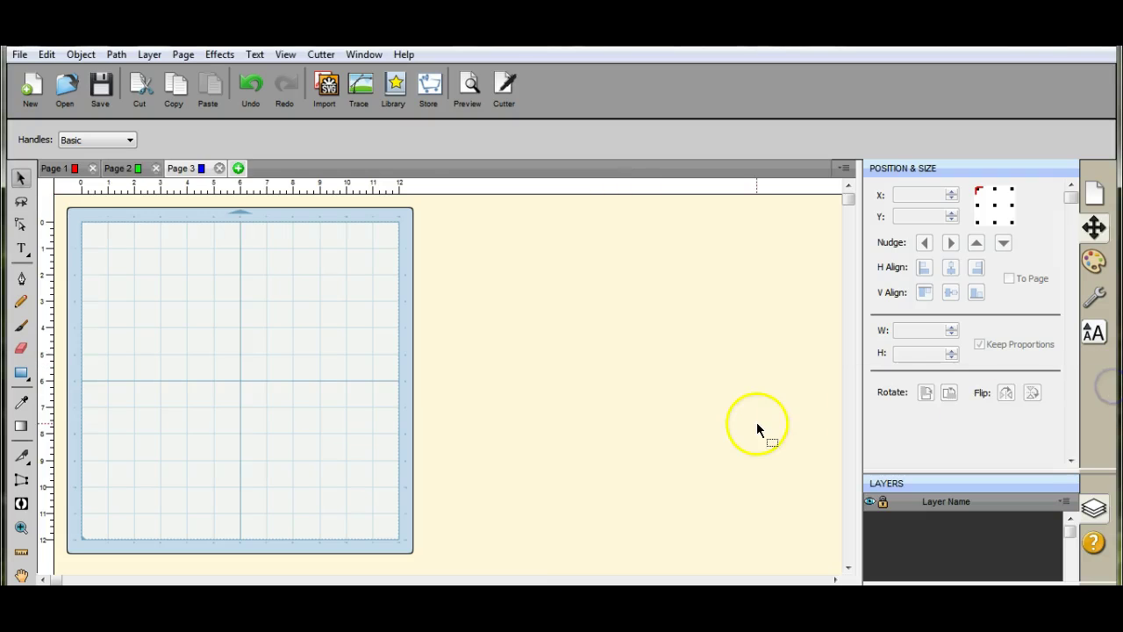
click(71, 167)
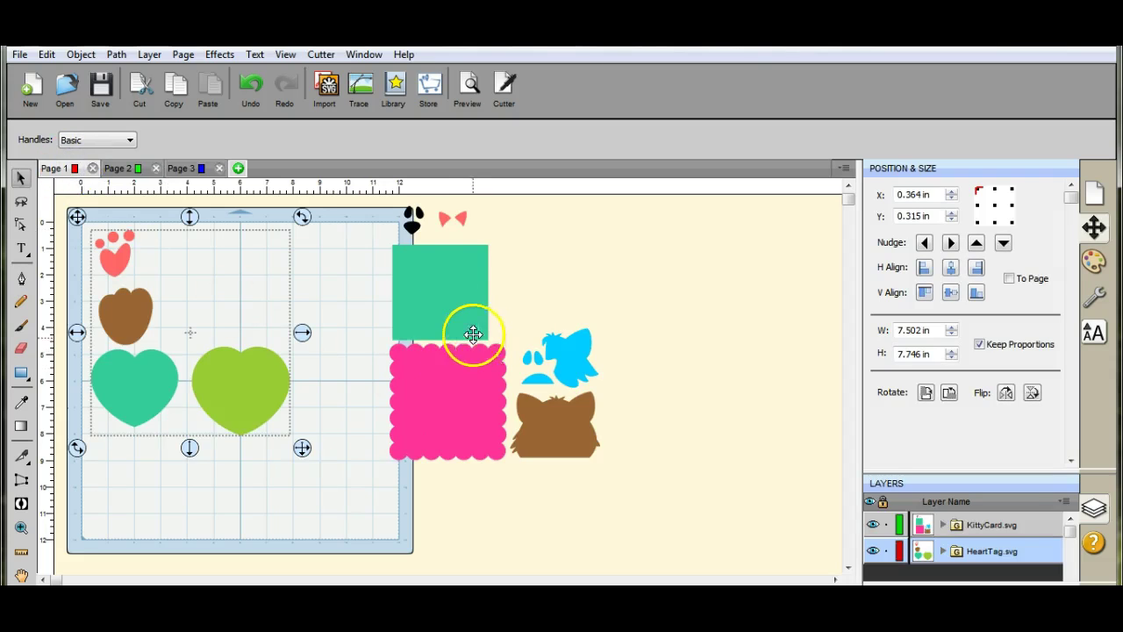
click(445, 302)
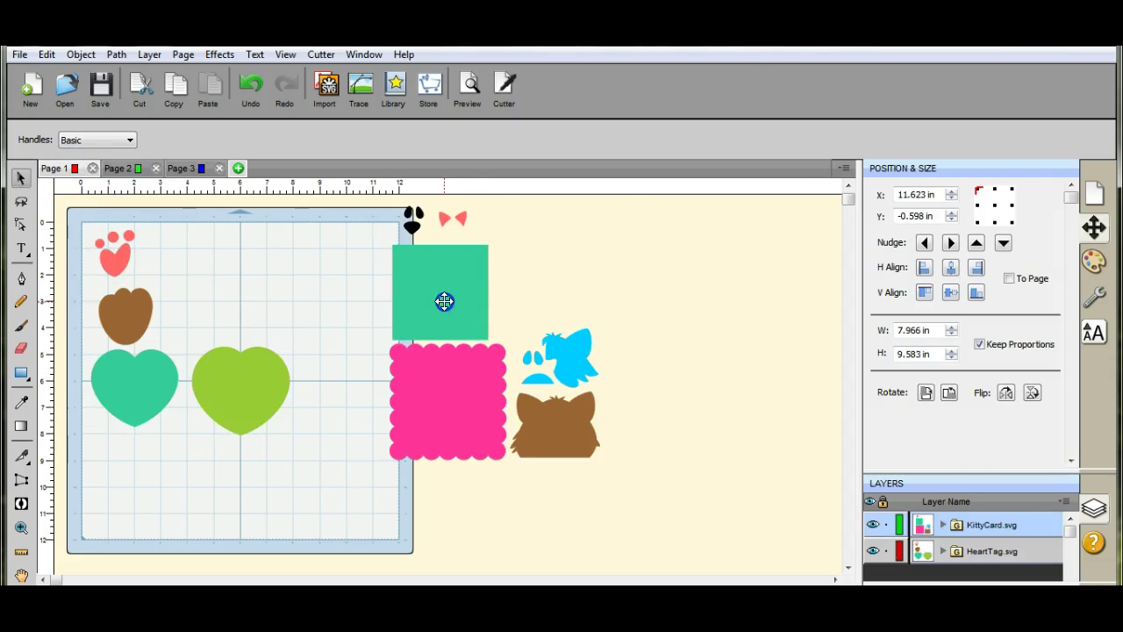
click(1065, 500)
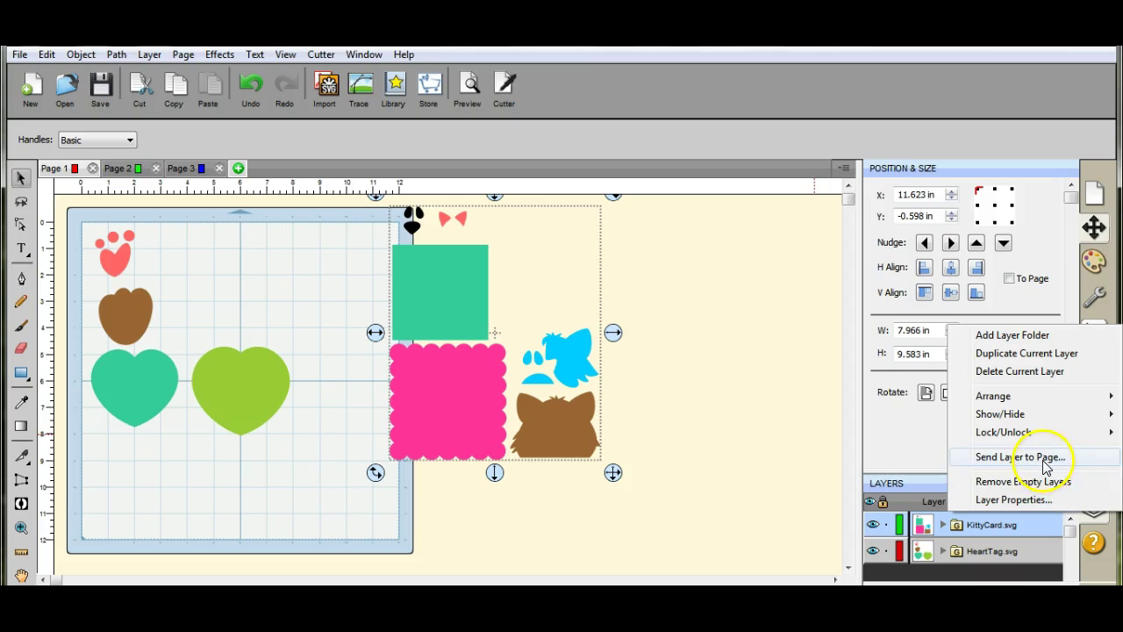
click(1044, 458)
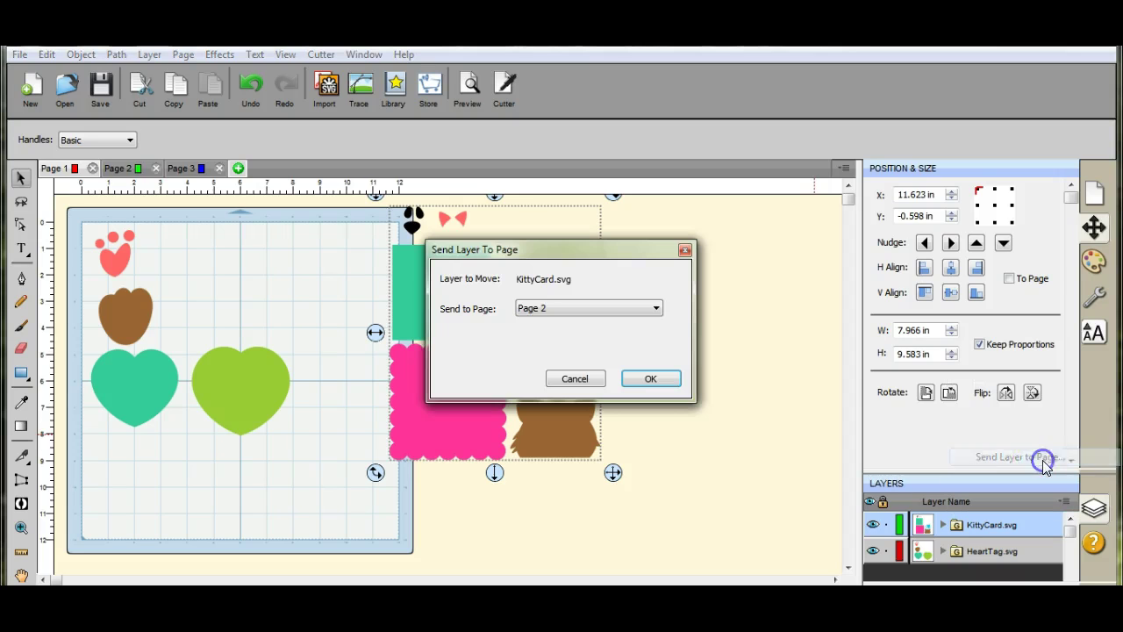
click(650, 379)
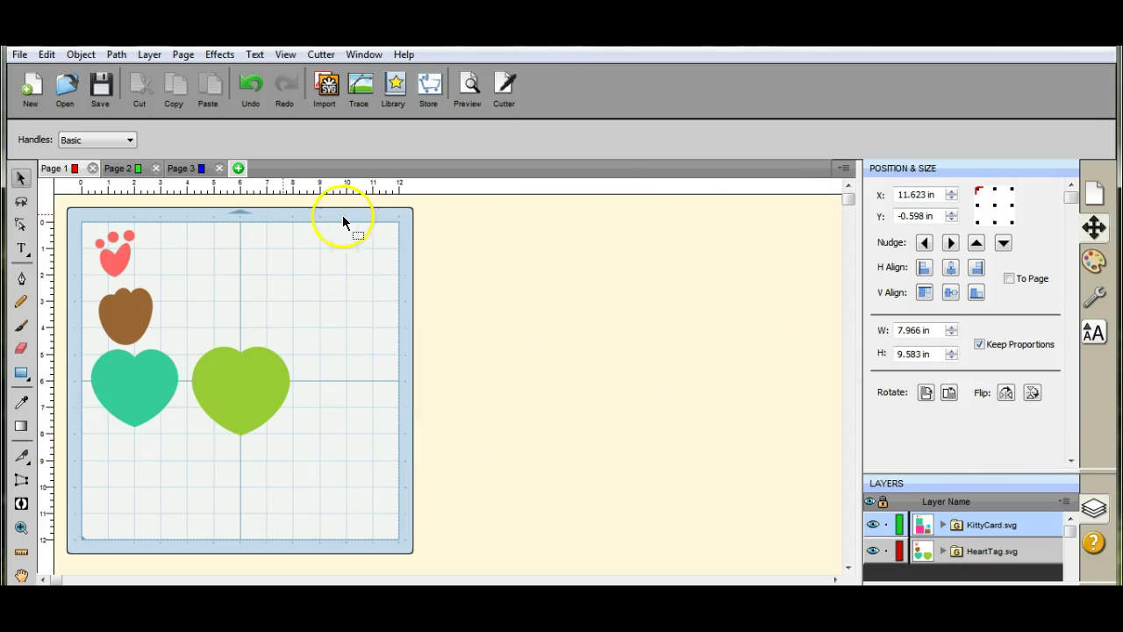
On Page 2, move the kitty card shapes onto the mat at about X 0.64 in, Y -0.16 in.
click(131, 168)
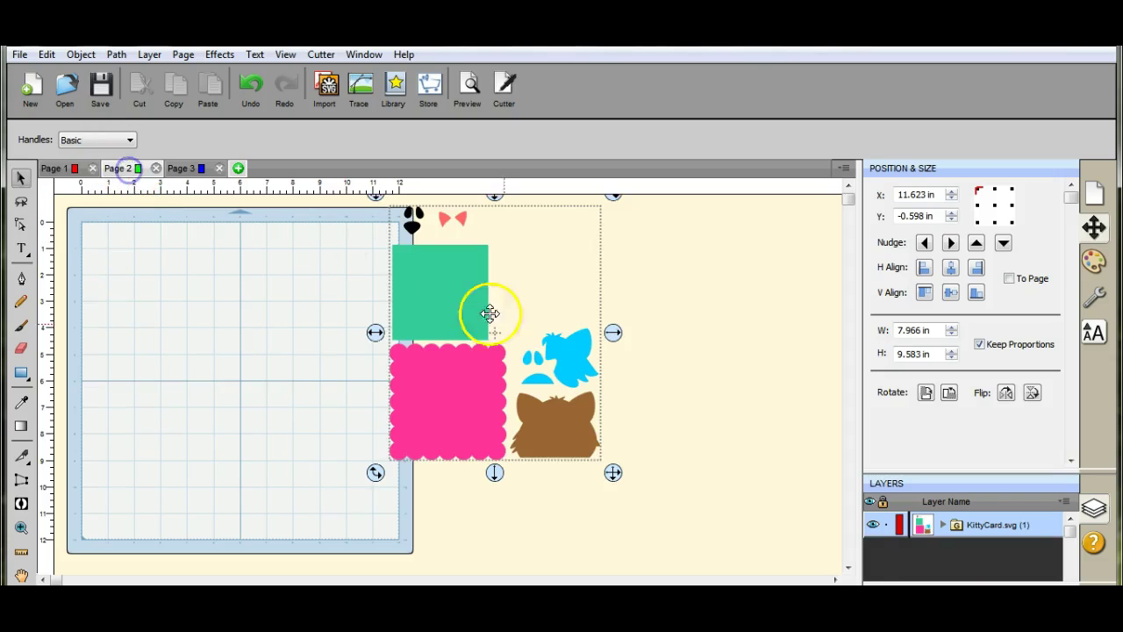
drag(476, 314, 263, 373)
click(425, 375)
drag(425, 375, 170, 395)
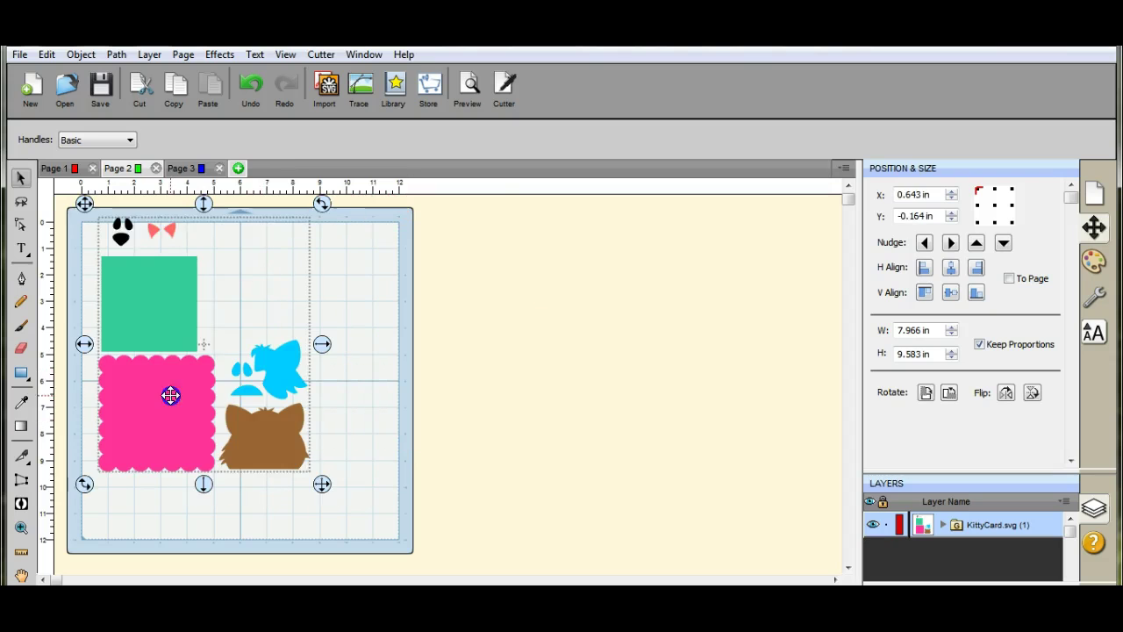
Return to Page 1 and preview TreatBoxBack.svg and TreatBoxFront.svg in the import file browser.
click(70, 169)
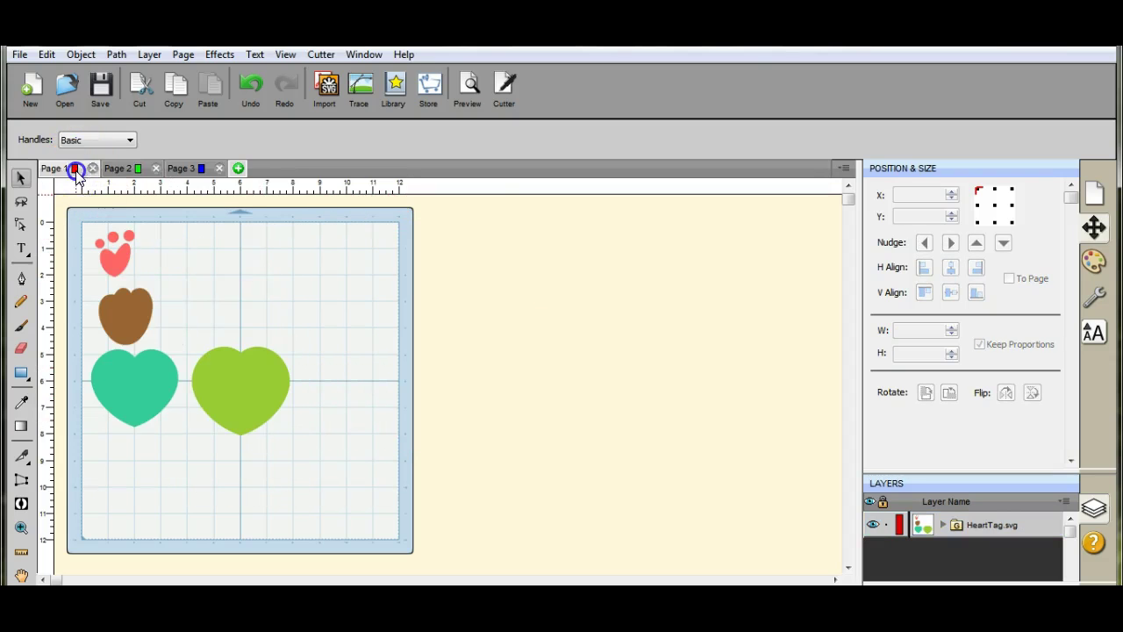
click(324, 84)
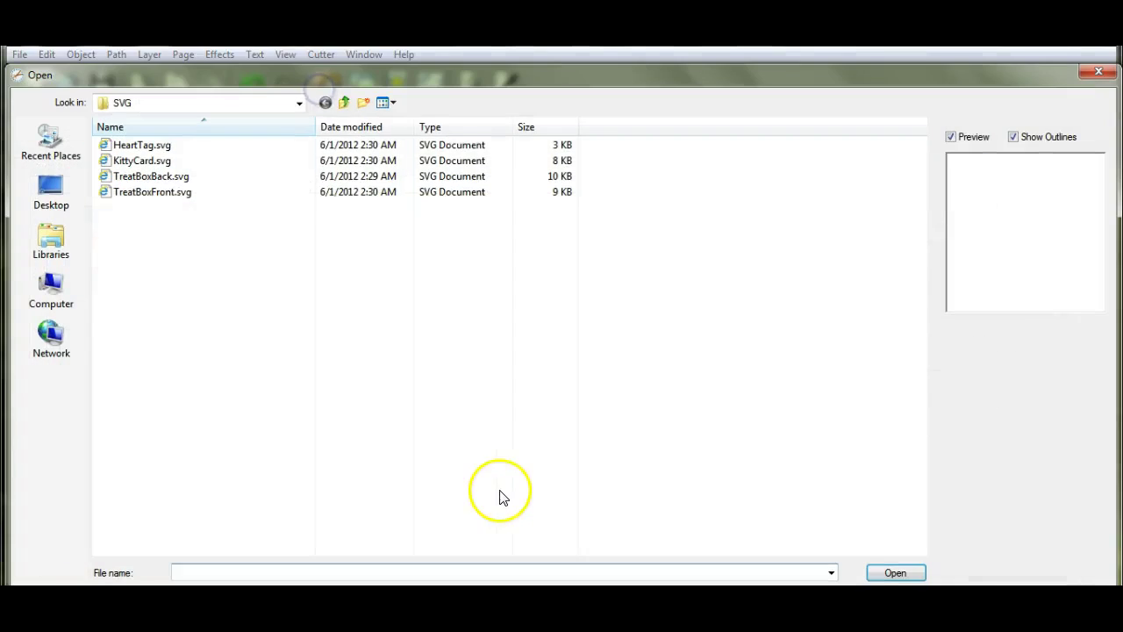
click(231, 179)
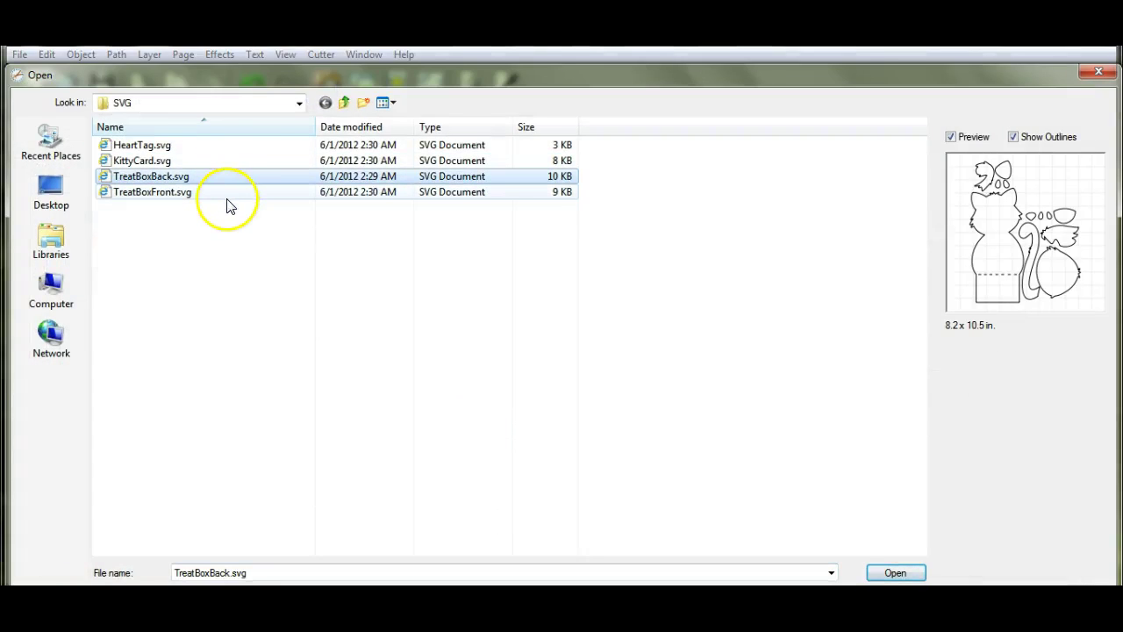
click(227, 197)
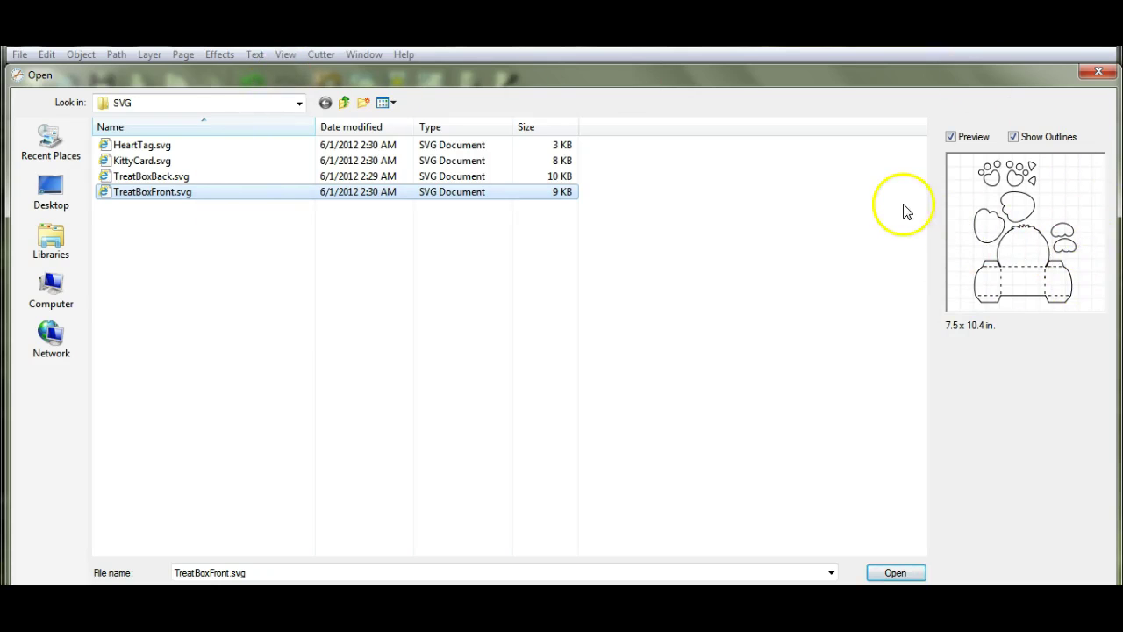
Import HeartTag.ai from the KittyTrio AI subfolder and move it beside the SVG version, at about X 8.61 in, Y 0.61 in.
click(299, 103)
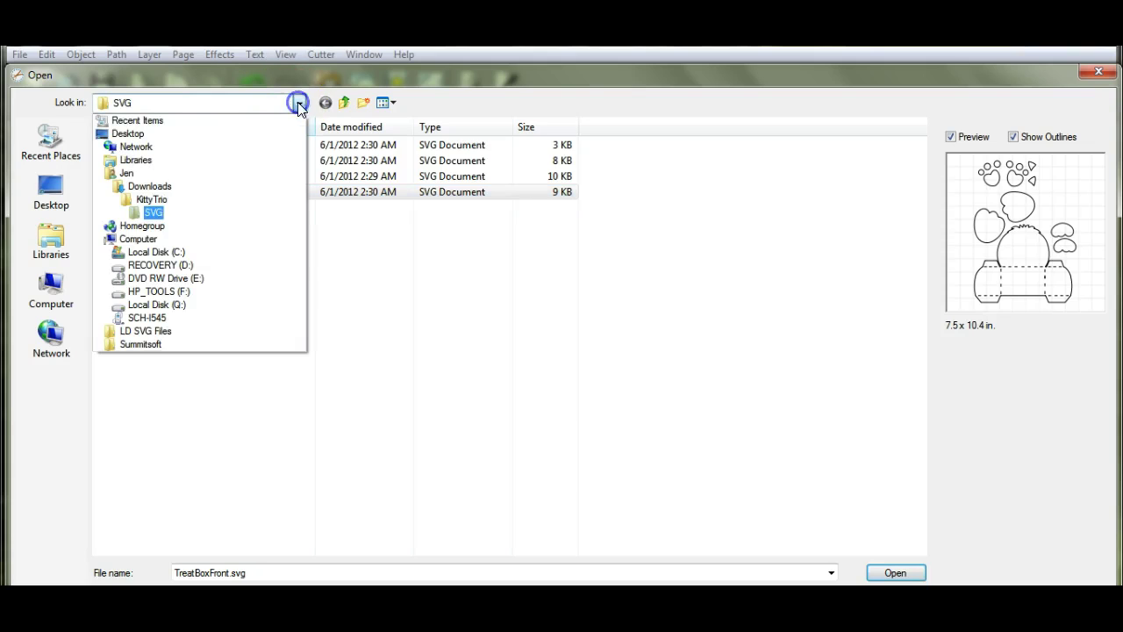
click(250, 200)
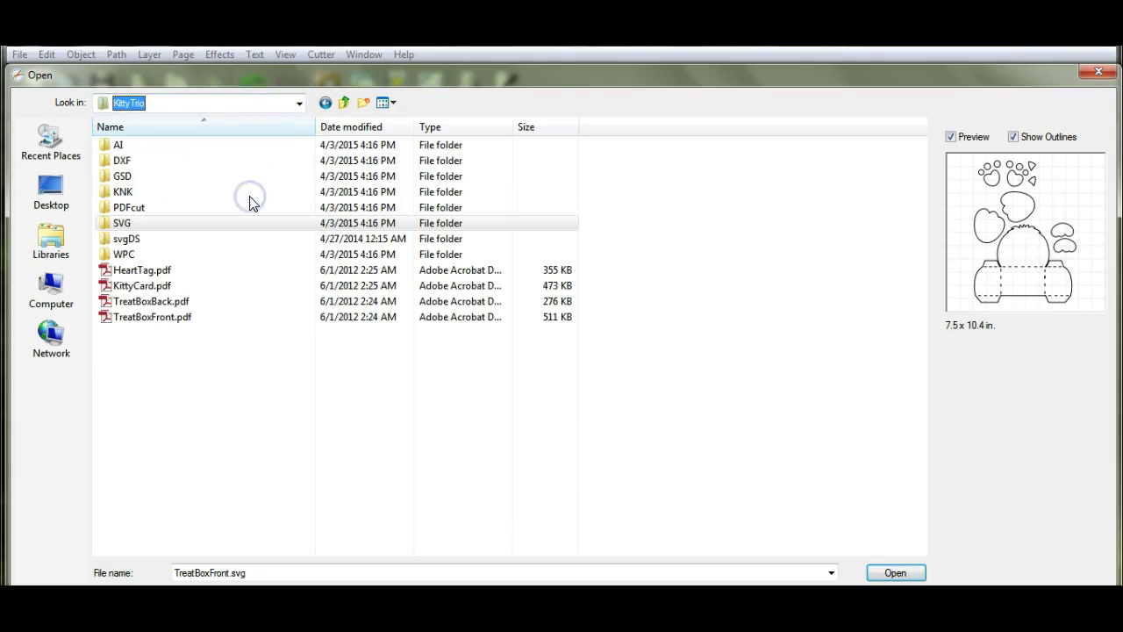
click(219, 146)
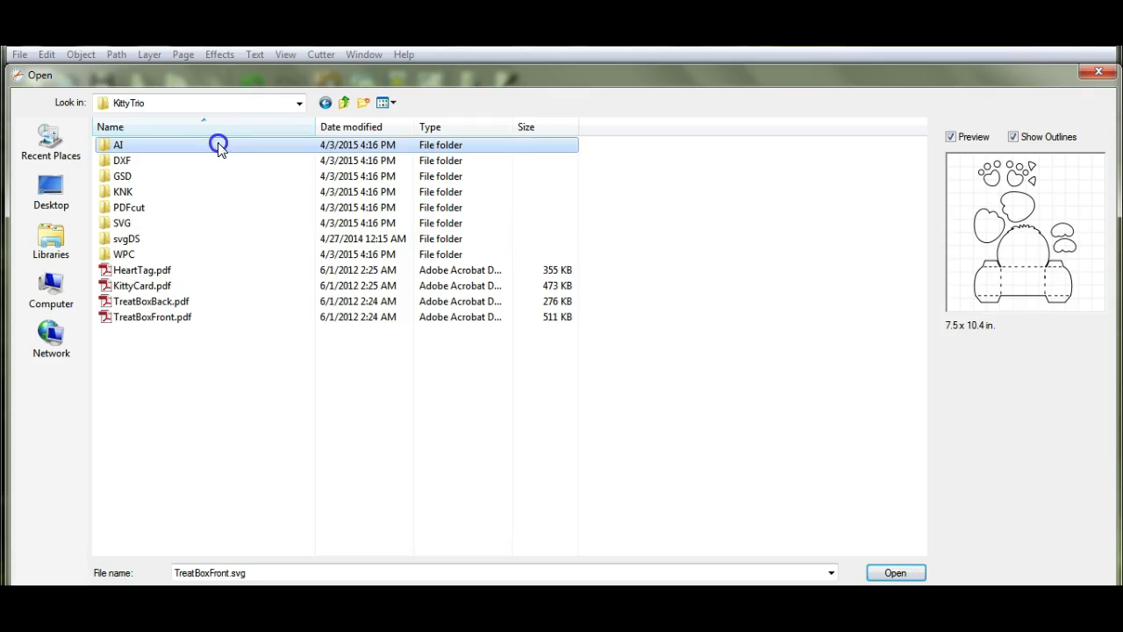
double_click(219, 146)
click(188, 147)
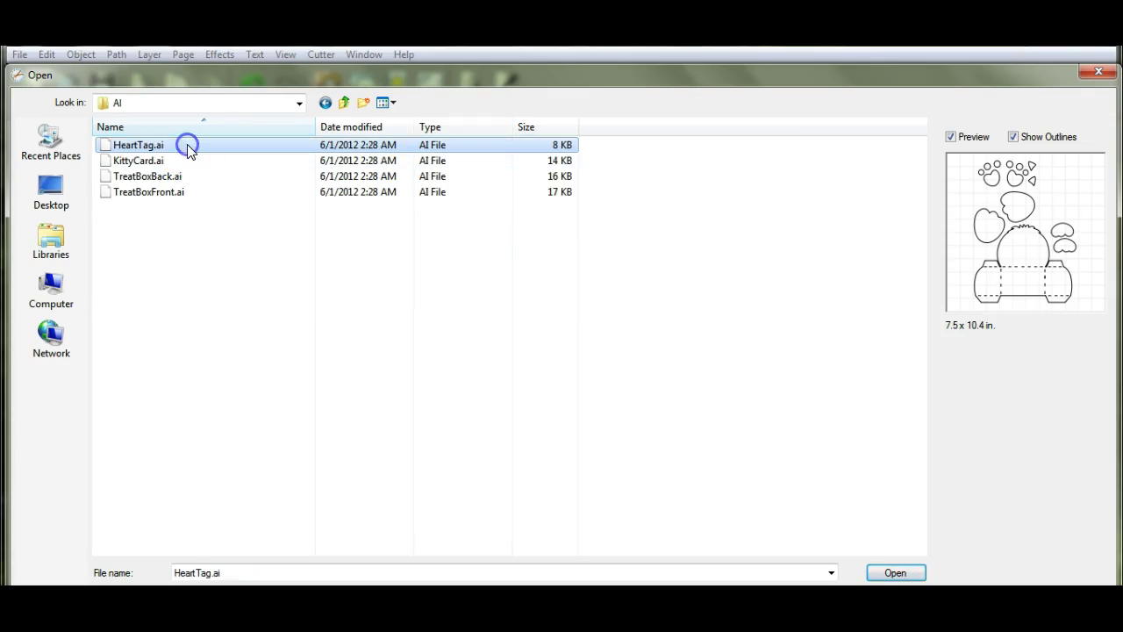
double_click(188, 146)
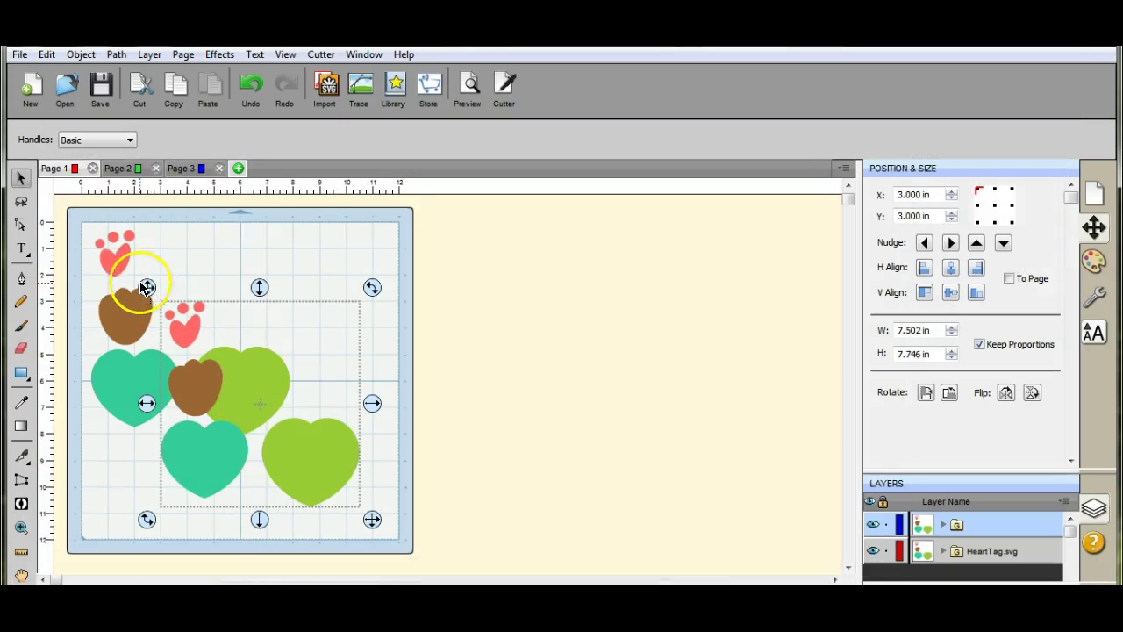
drag(146, 287, 296, 223)
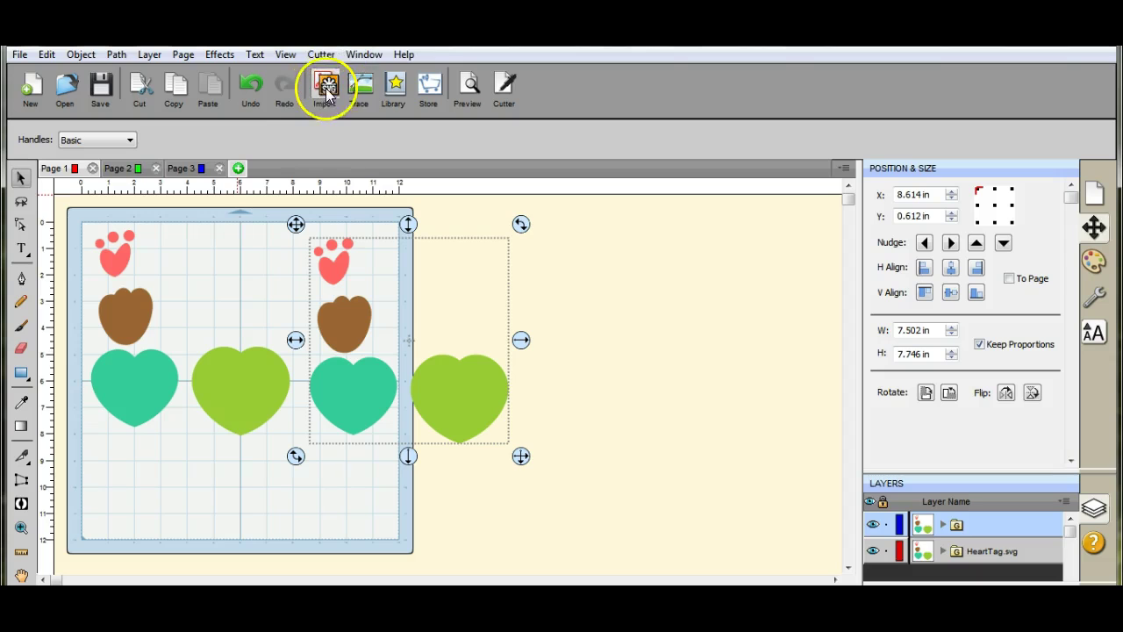
Delete both the AI and the SVG heart tag designs from Page 1.
right_click(345, 341)
click(409, 172)
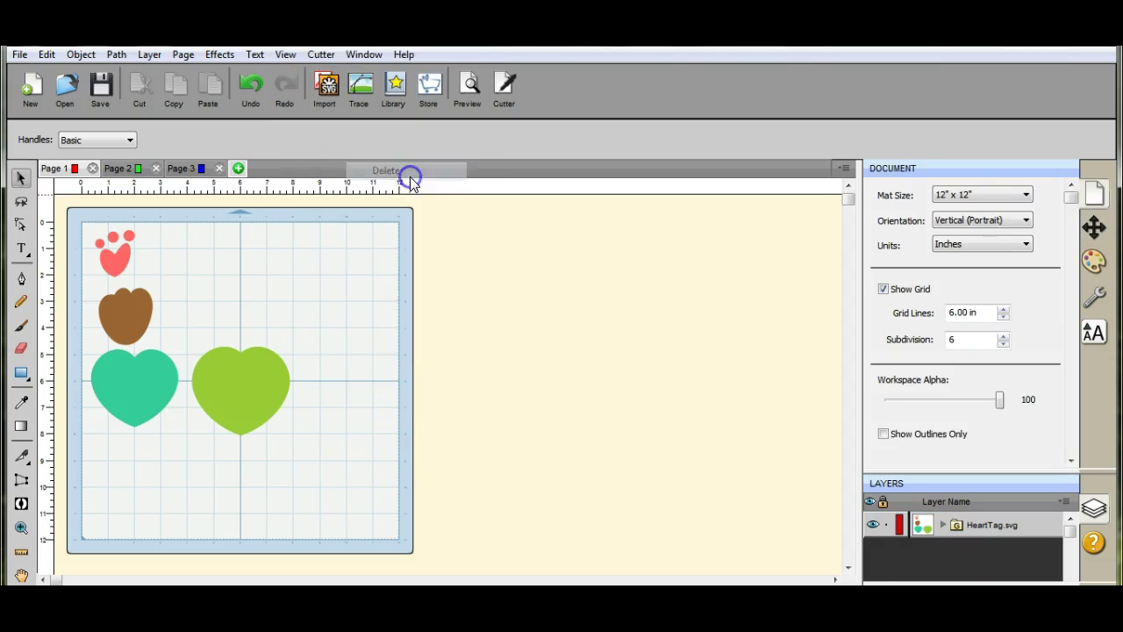
click(114, 259)
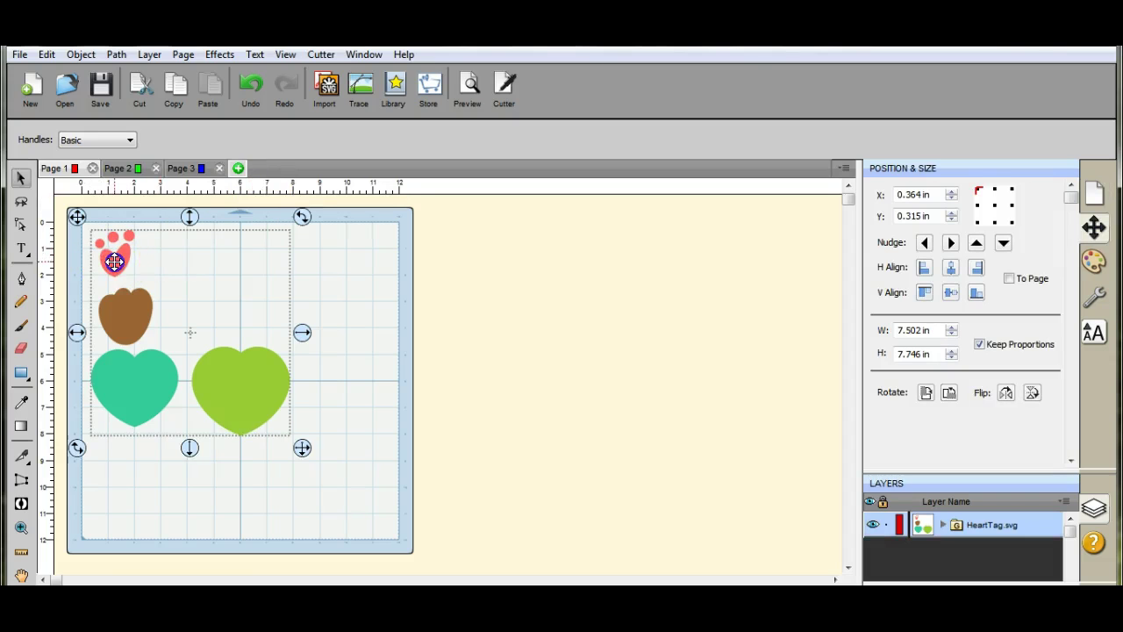
right_click(114, 260)
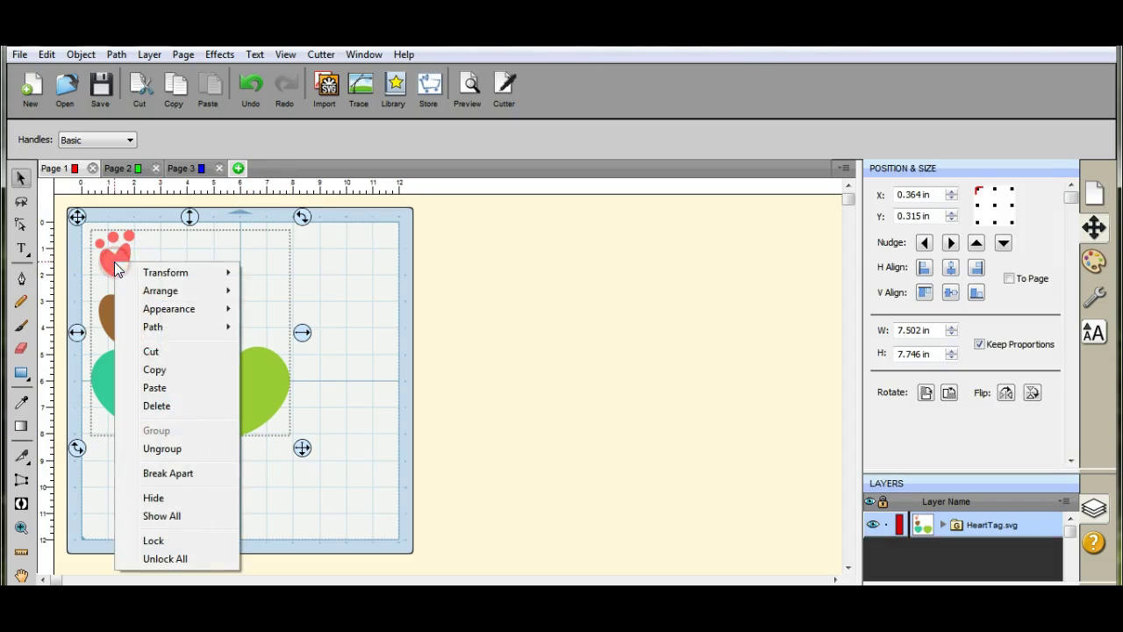
click(162, 402)
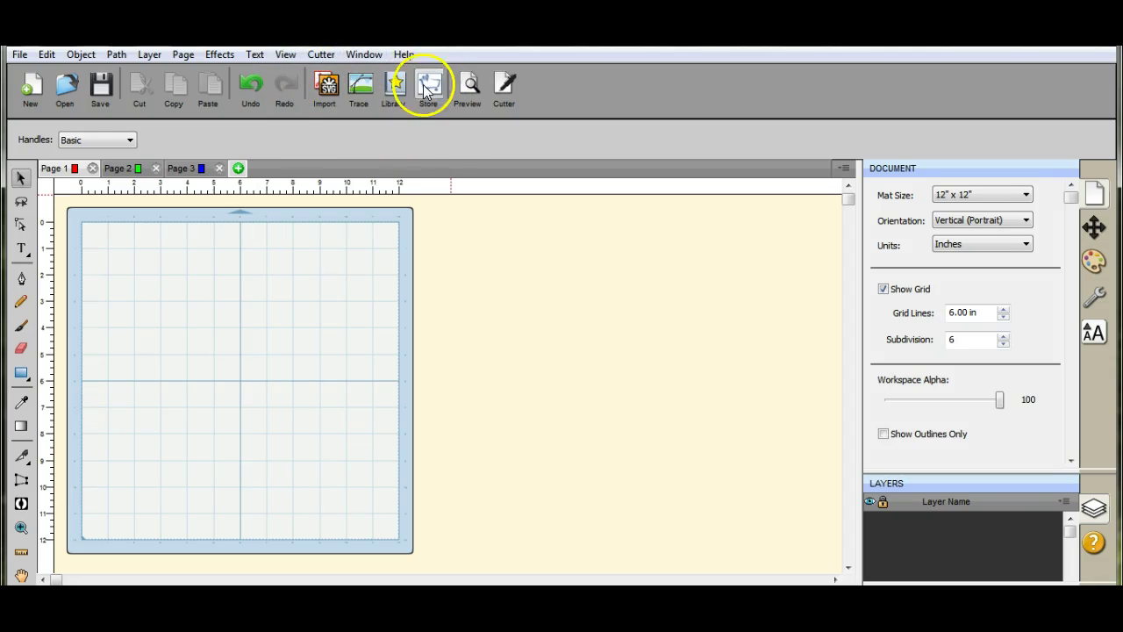
Show the library's font collection and bring up the file browser for loading a font.
click(397, 86)
mouse_move(1007, 468)
click(1090, 404)
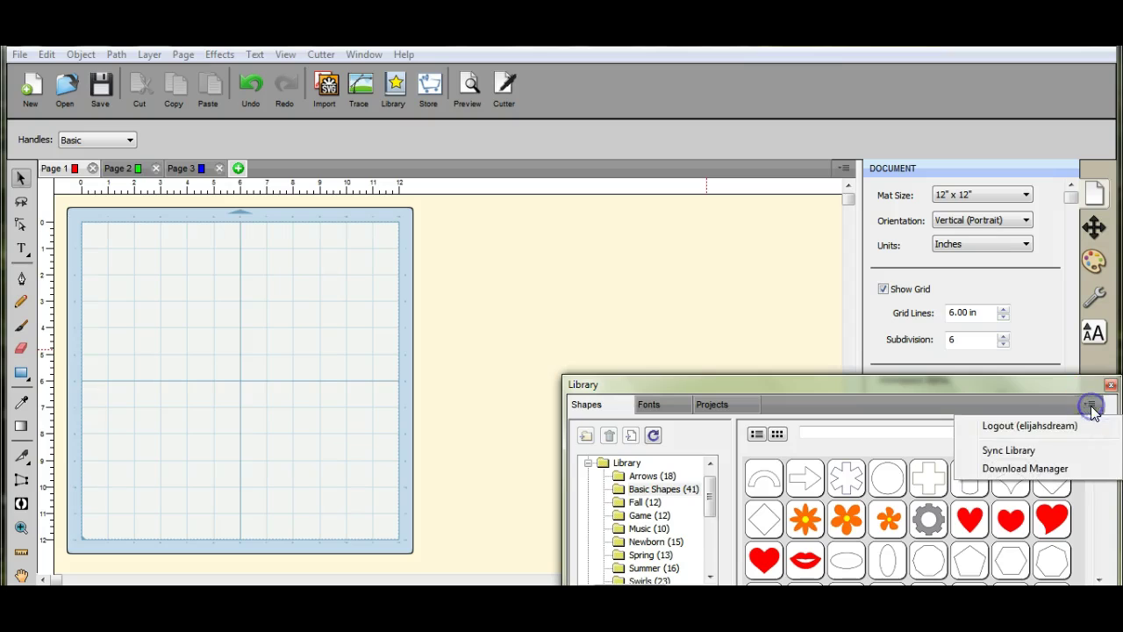
click(651, 406)
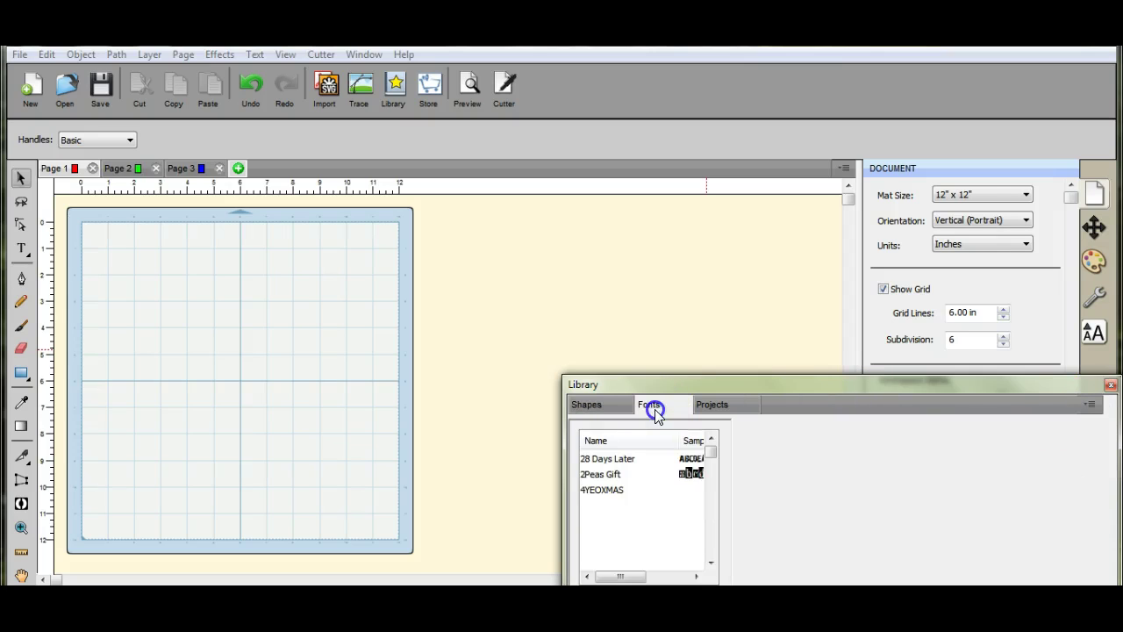
click(1090, 404)
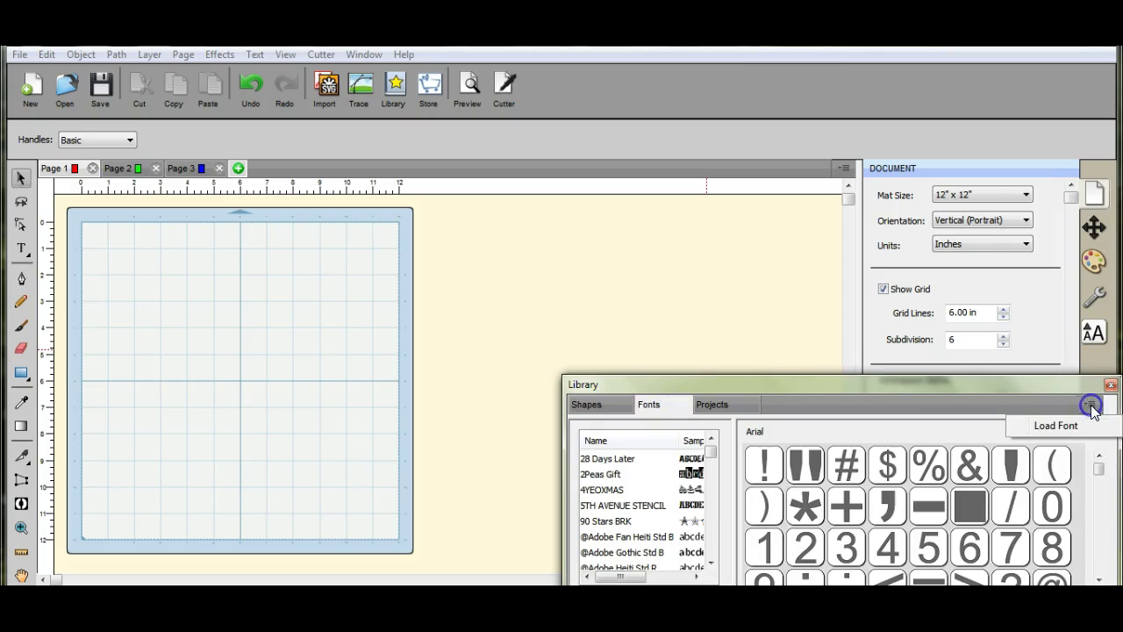
click(1064, 426)
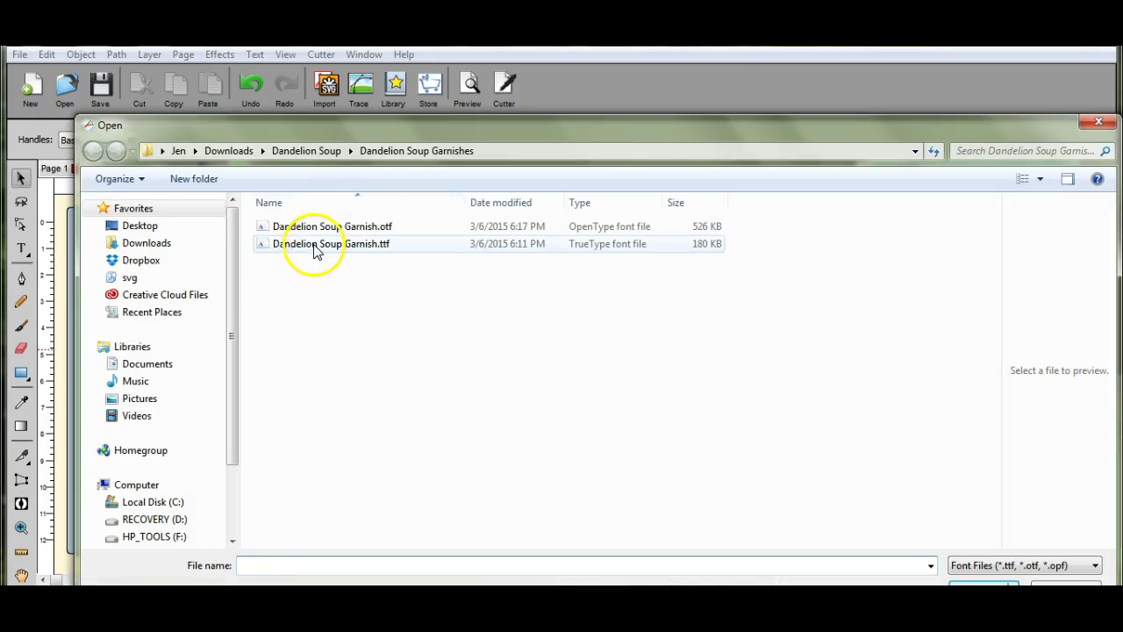
Load a font file into the library from the Gardenia Script folder in Downloads.
click(239, 151)
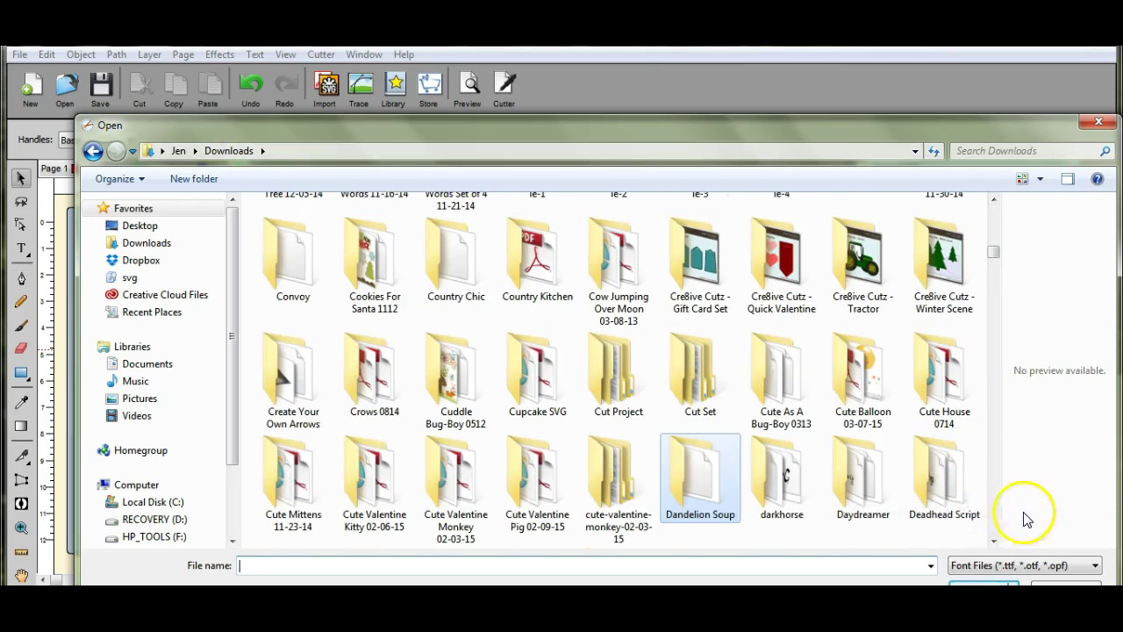
click(994, 531)
scroll(994, 532, down, 6)
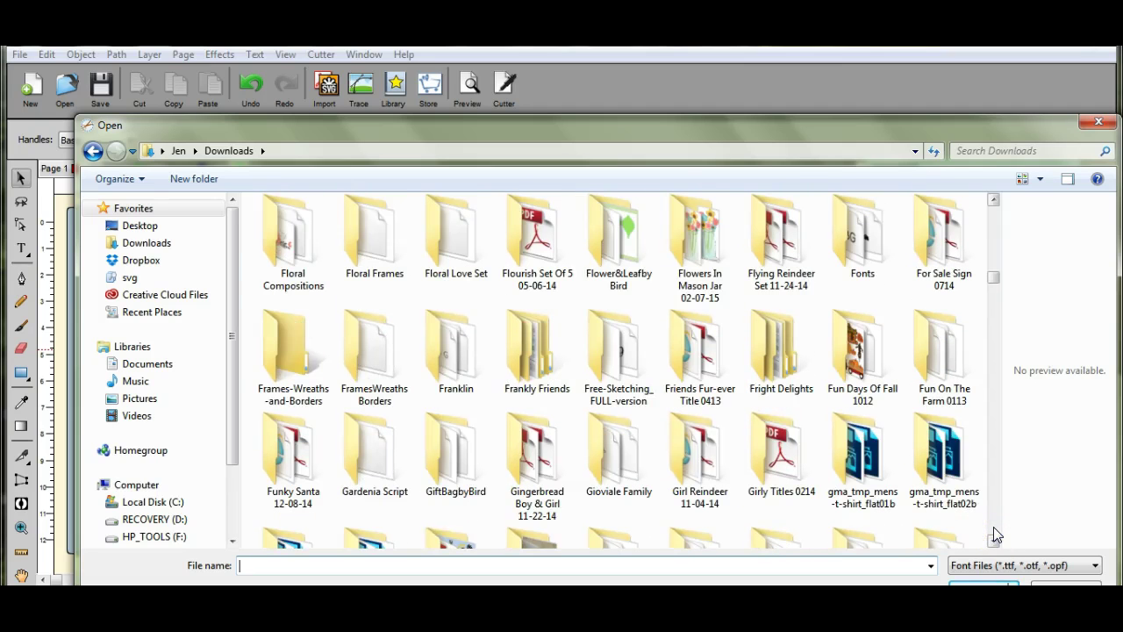
double_click(367, 451)
double_click(333, 252)
double_click(330, 227)
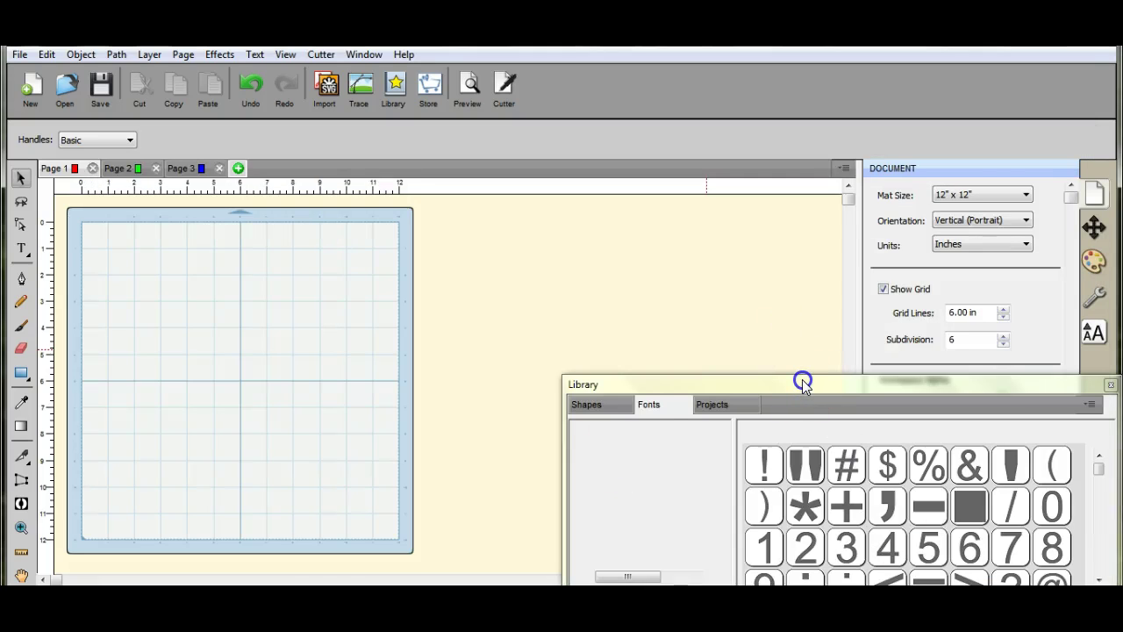
click(678, 381)
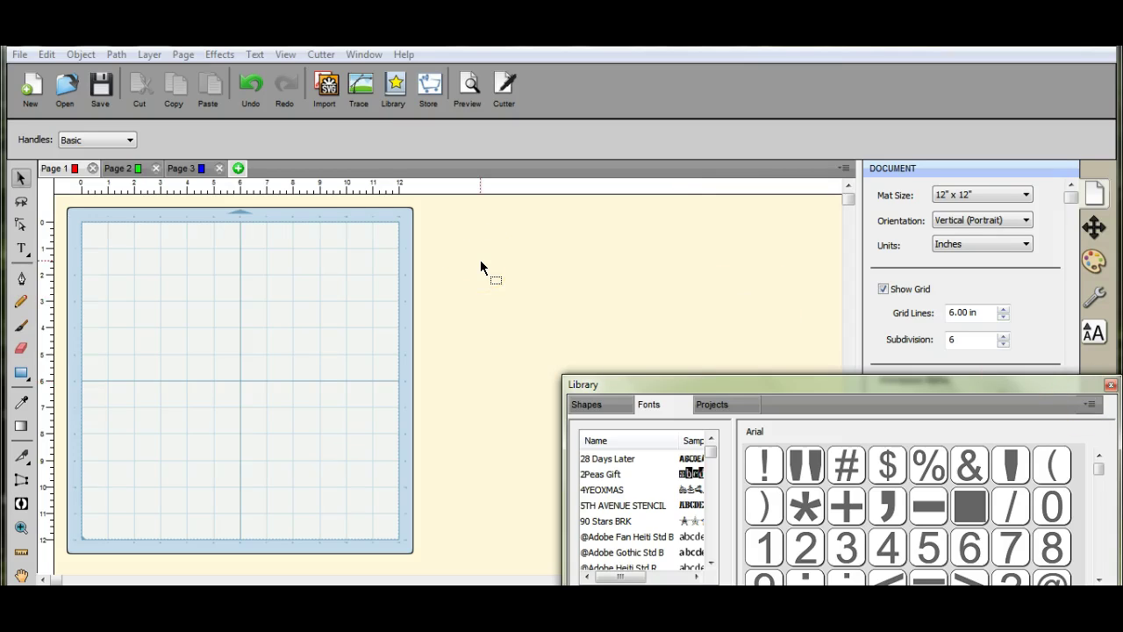
click(22, 402)
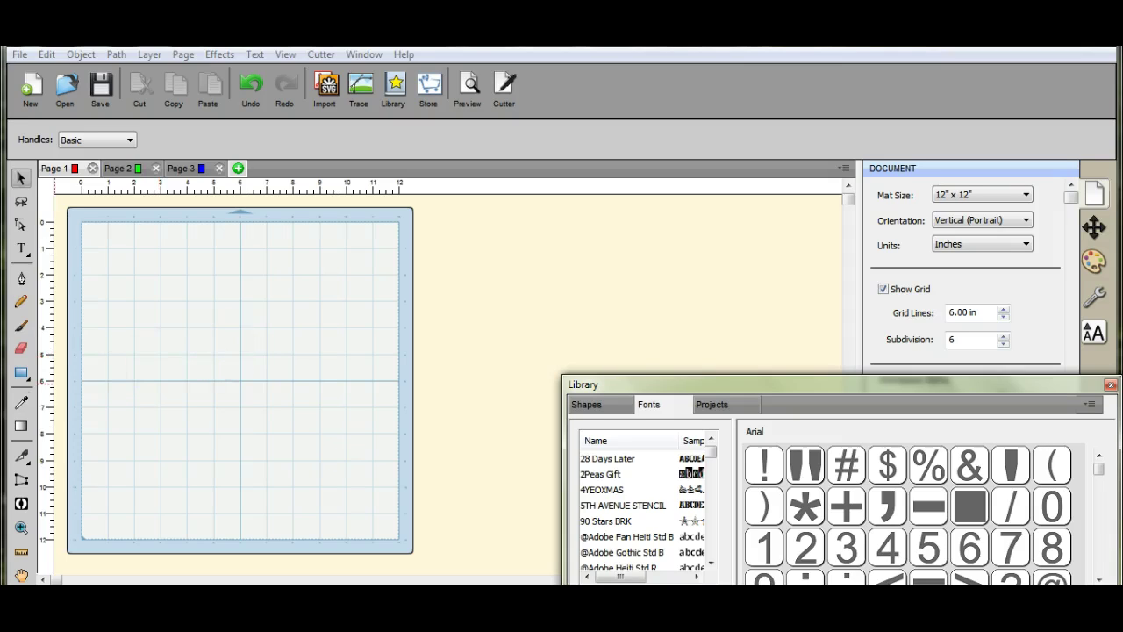